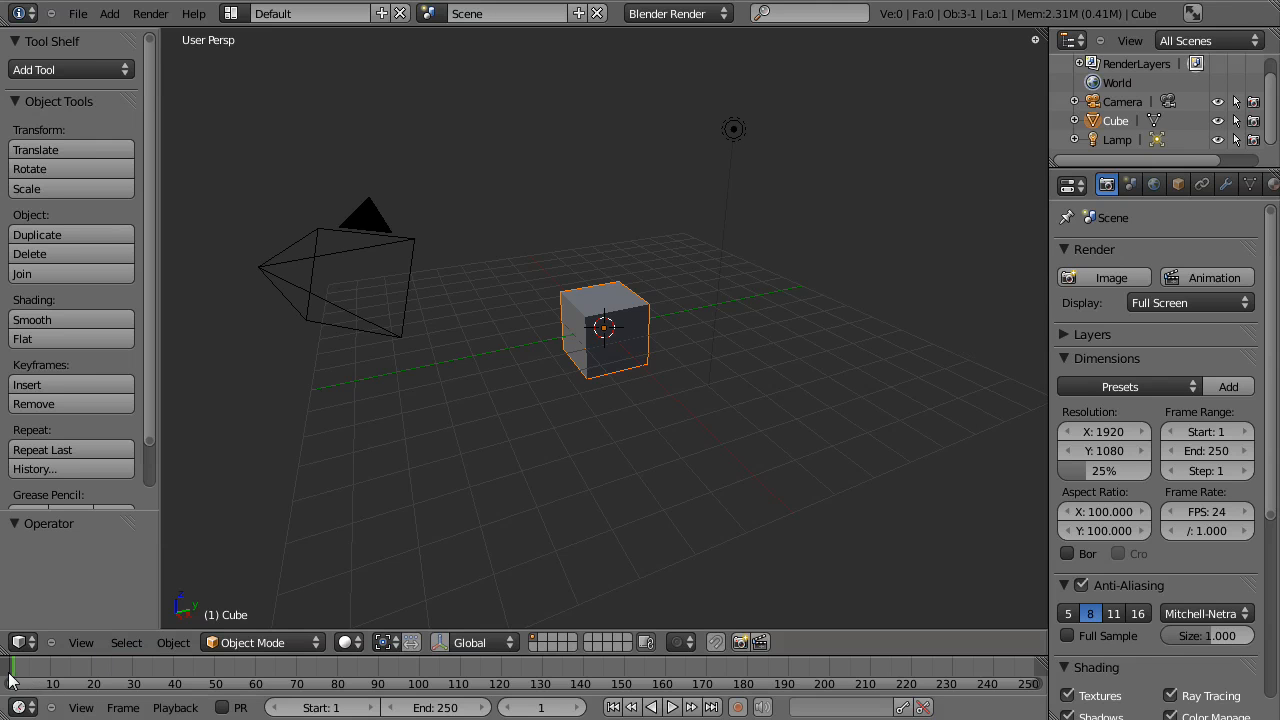
Scrub through the timeline as far as frame 24 and return to frame 1
mouse_move(30, 672)
mouse_down()
mouse_move(241, 659)
mouse_move(228, 627)
mouse_move(203, 640)
mouse_move(550, 710)
mouse_move(168, 712)
mouse_move(571, 654)
mouse_move(567, 672)
mouse_move(271, 690)
mouse_move(769, 632)
mouse_move(778, 648)
mouse_move(282, 688)
mouse_move(812, 633)
mouse_move(828, 664)
mouse_move(848, 660)
mouse_move(117, 692)
mouse_move(4, 683)
mouse_move(30, 669)
mouse_up()
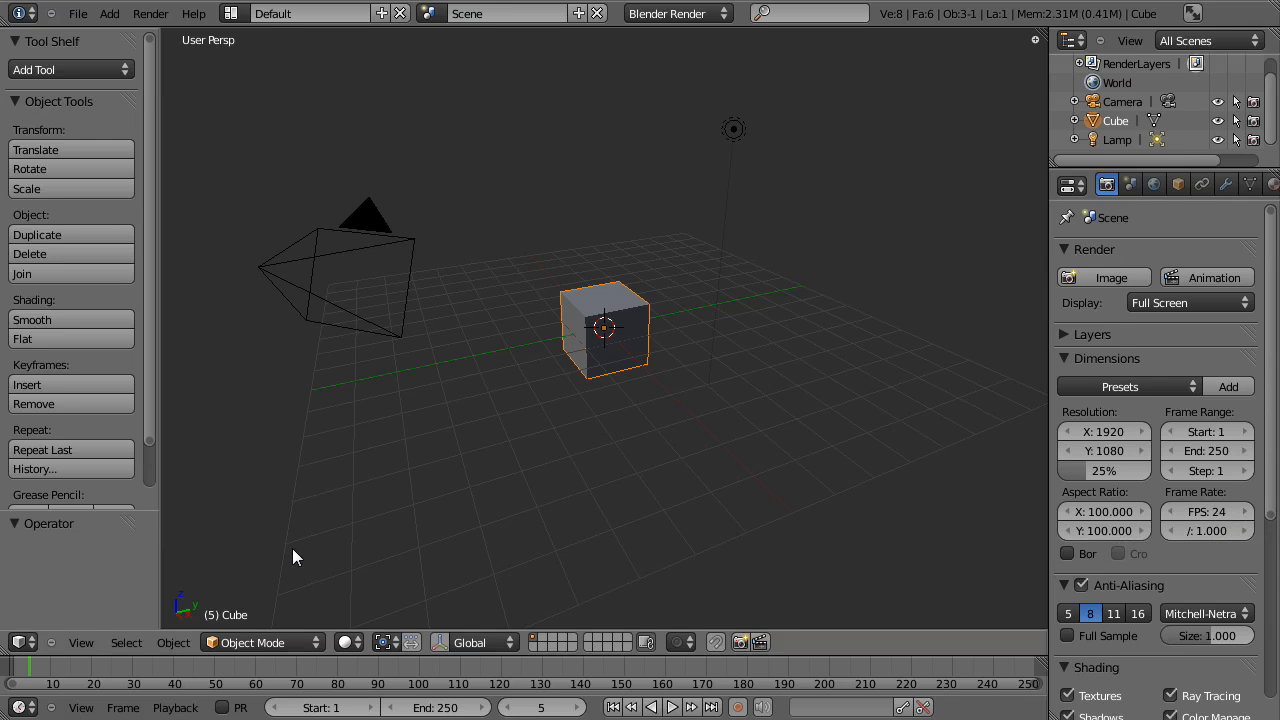
click(54, 664)
drag(54, 662, 109, 660)
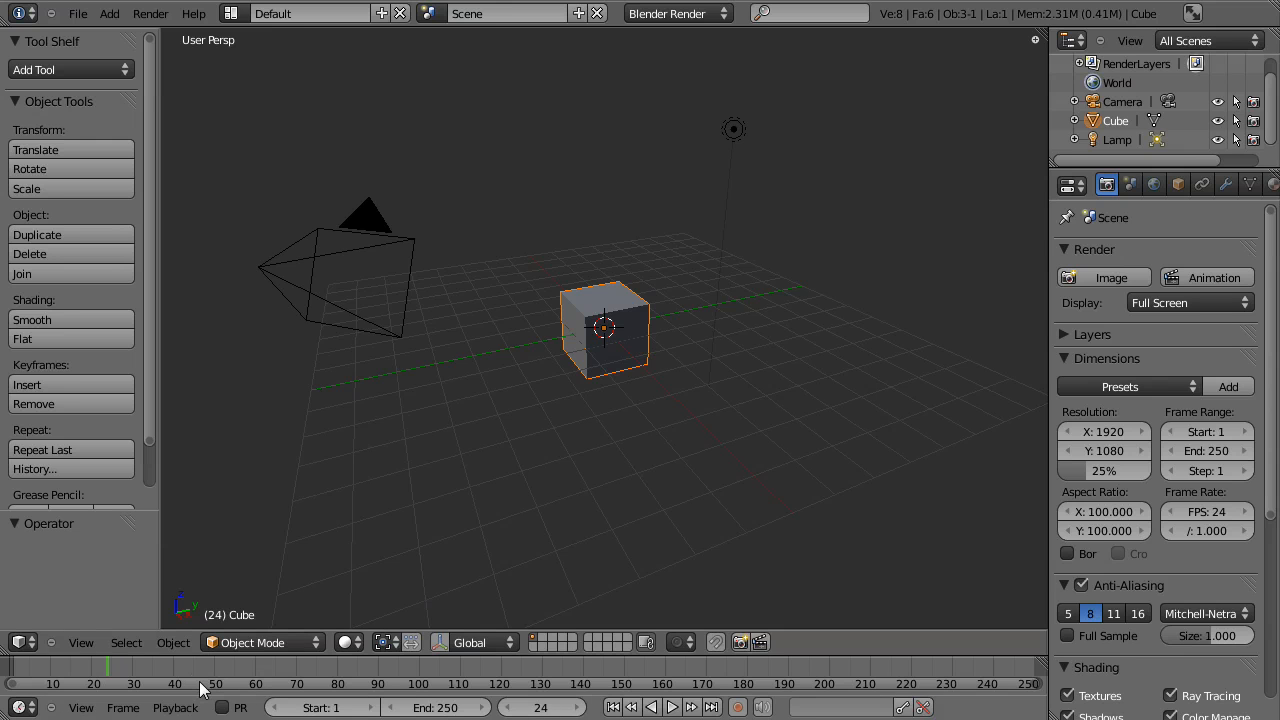
drag(107, 667, 19, 670)
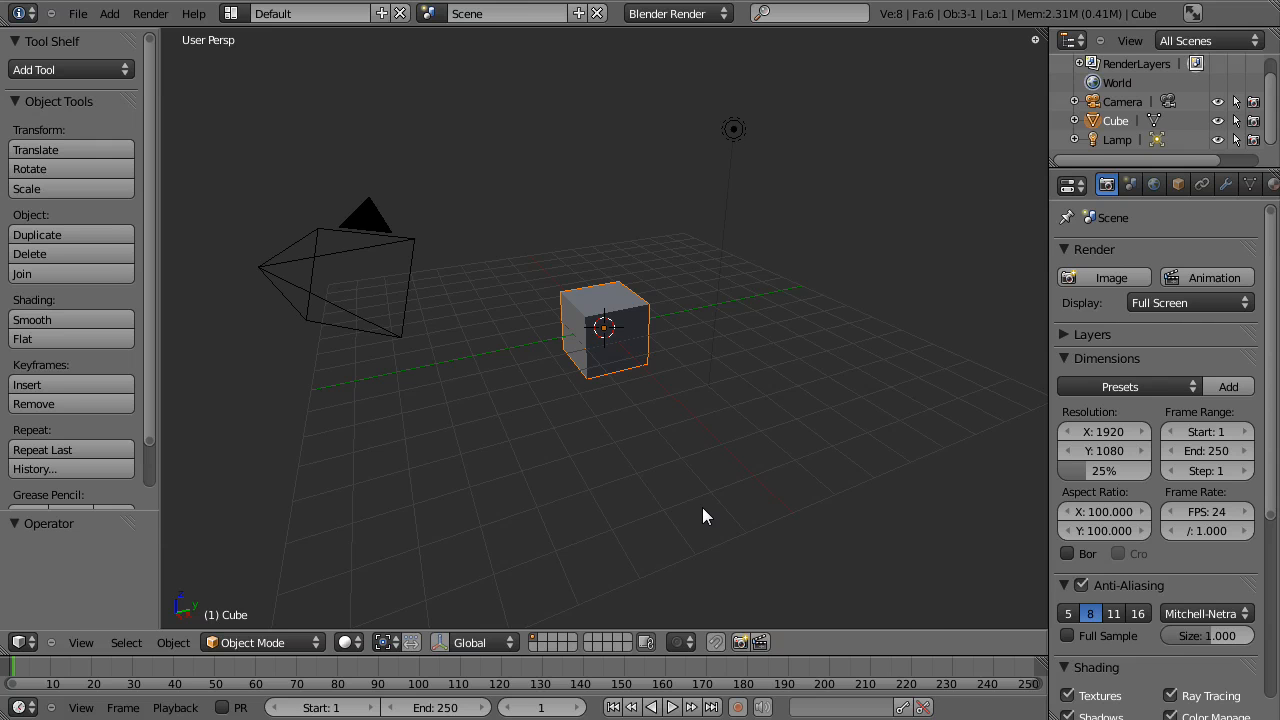
Switch to the top orthographic view and insert a LocRotScale keyframe for the cube at frame 1
key(KP_7)
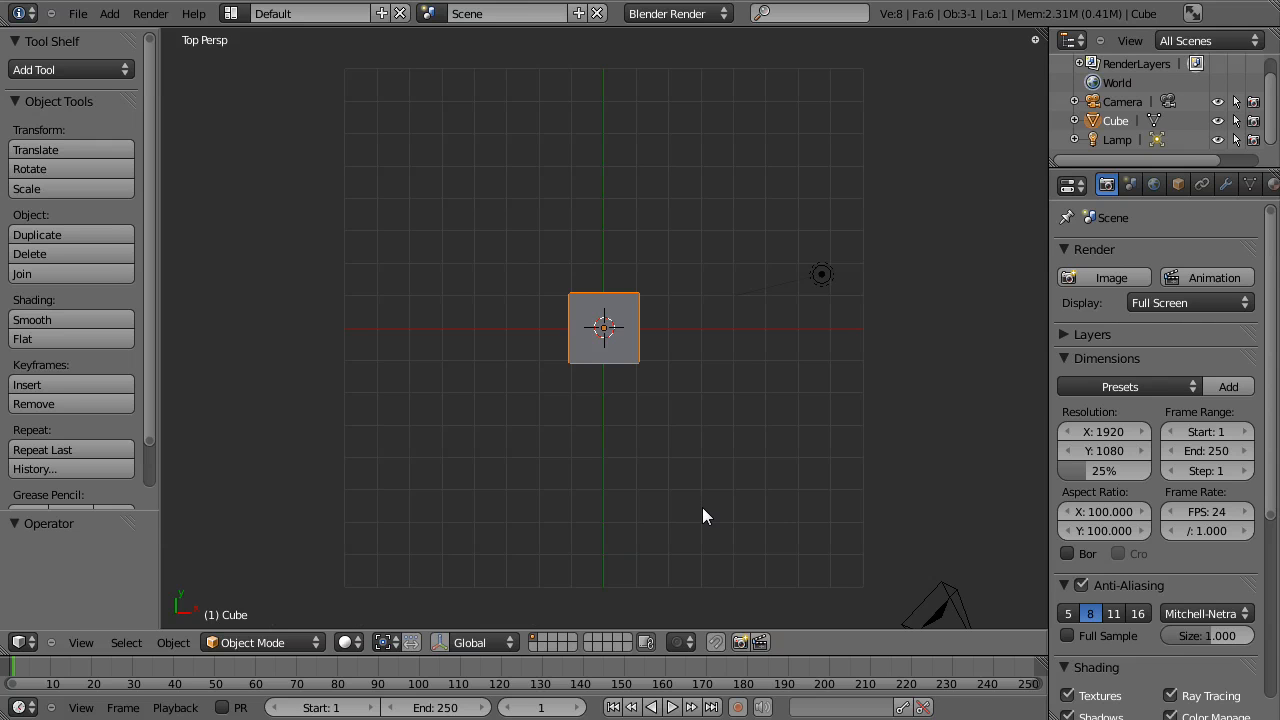
key(KP_5)
key(KP_5)
key(KP_5)
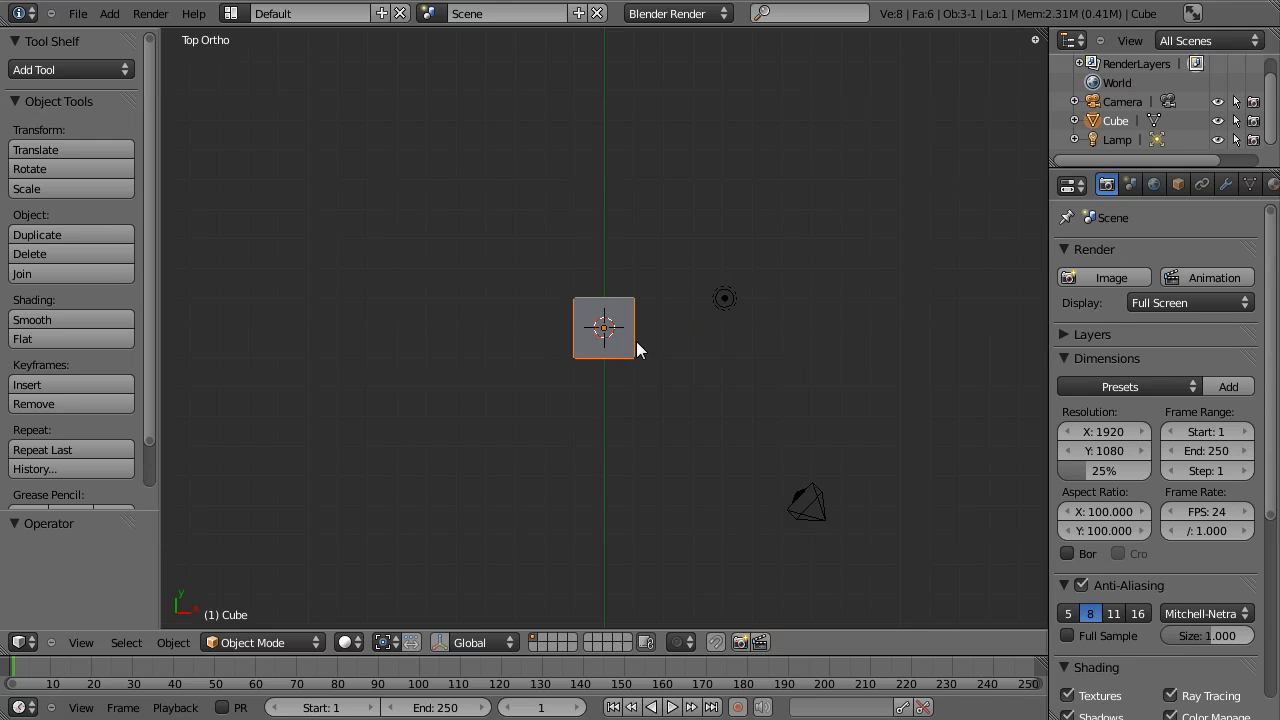
key(i)
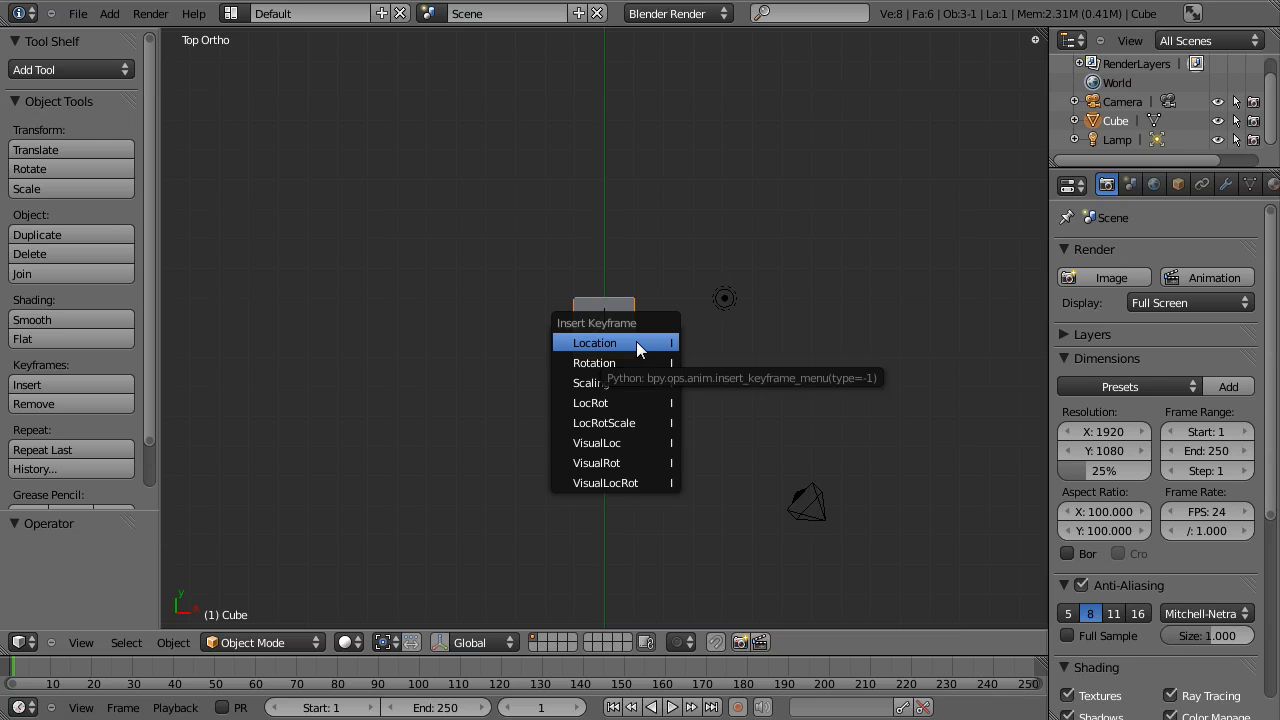
click(625, 427)
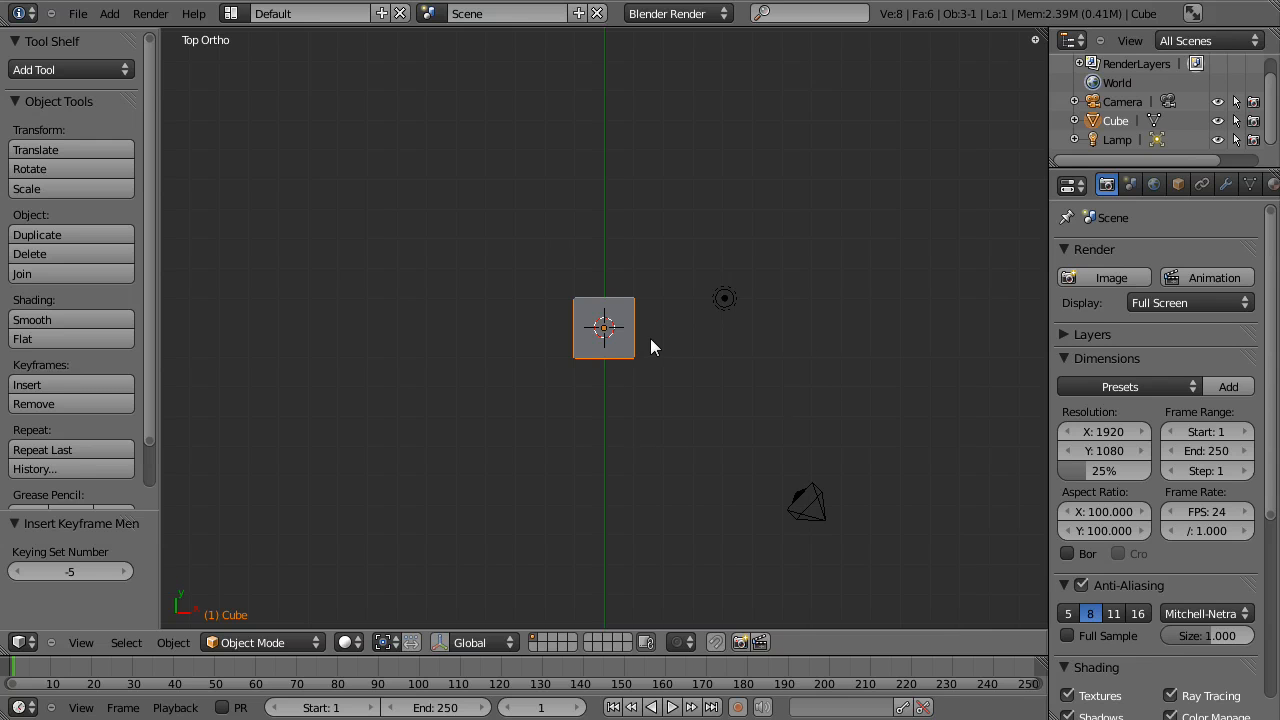
At frame 24, move the cube about 10 units along X and insert a LocRotScale keyframe
click(108, 670)
drag(118, 670, 12, 675)
click(191, 665)
drag(186, 666, 108, 670)
key(g)
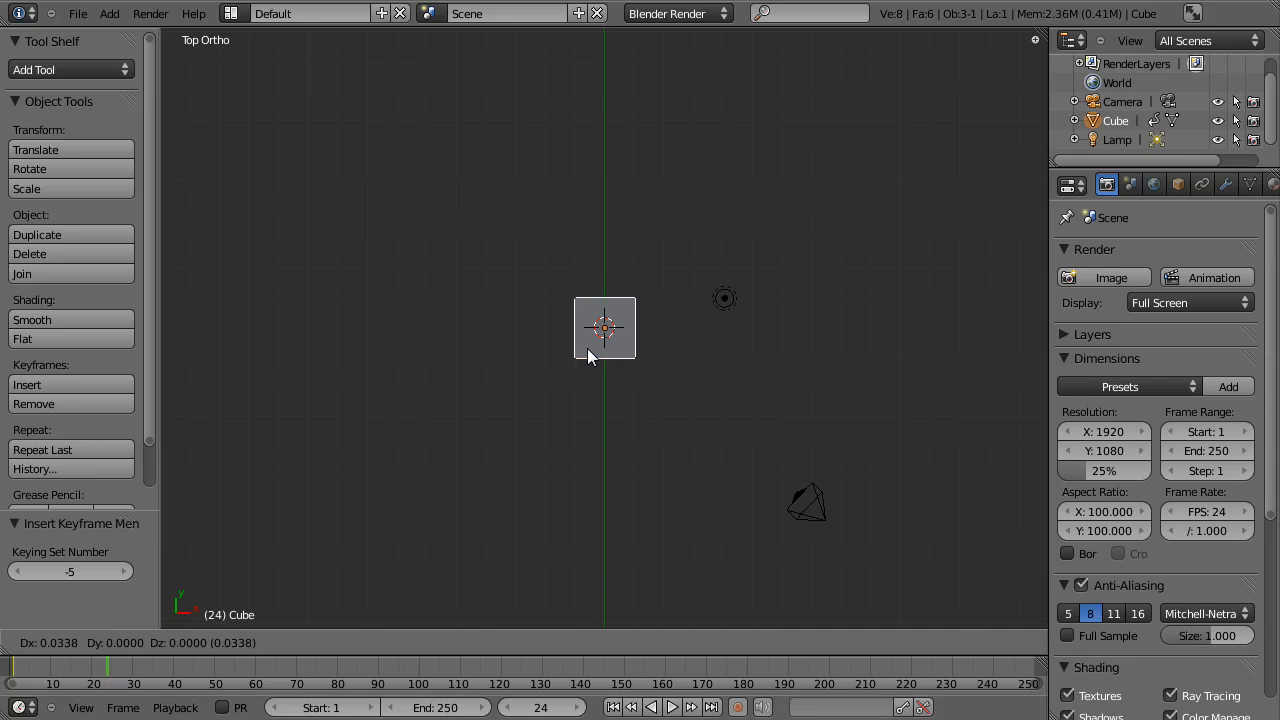
key(x)
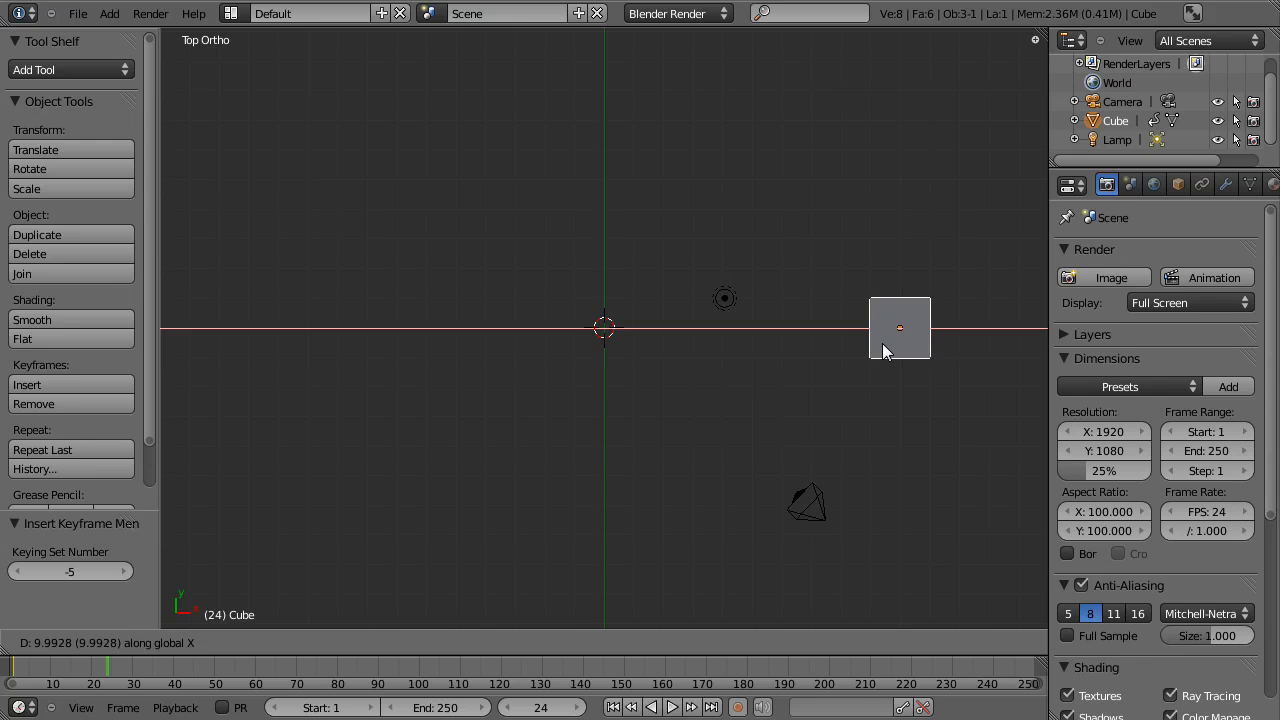
click(883, 348)
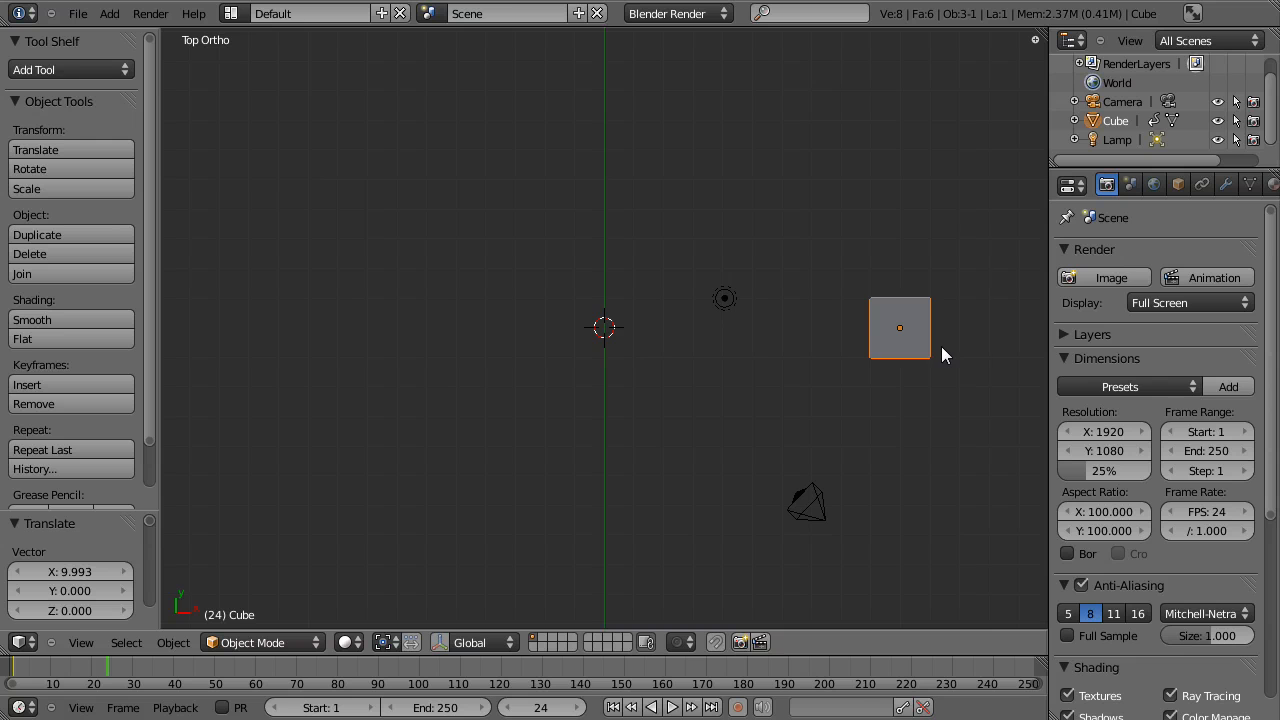
key(i)
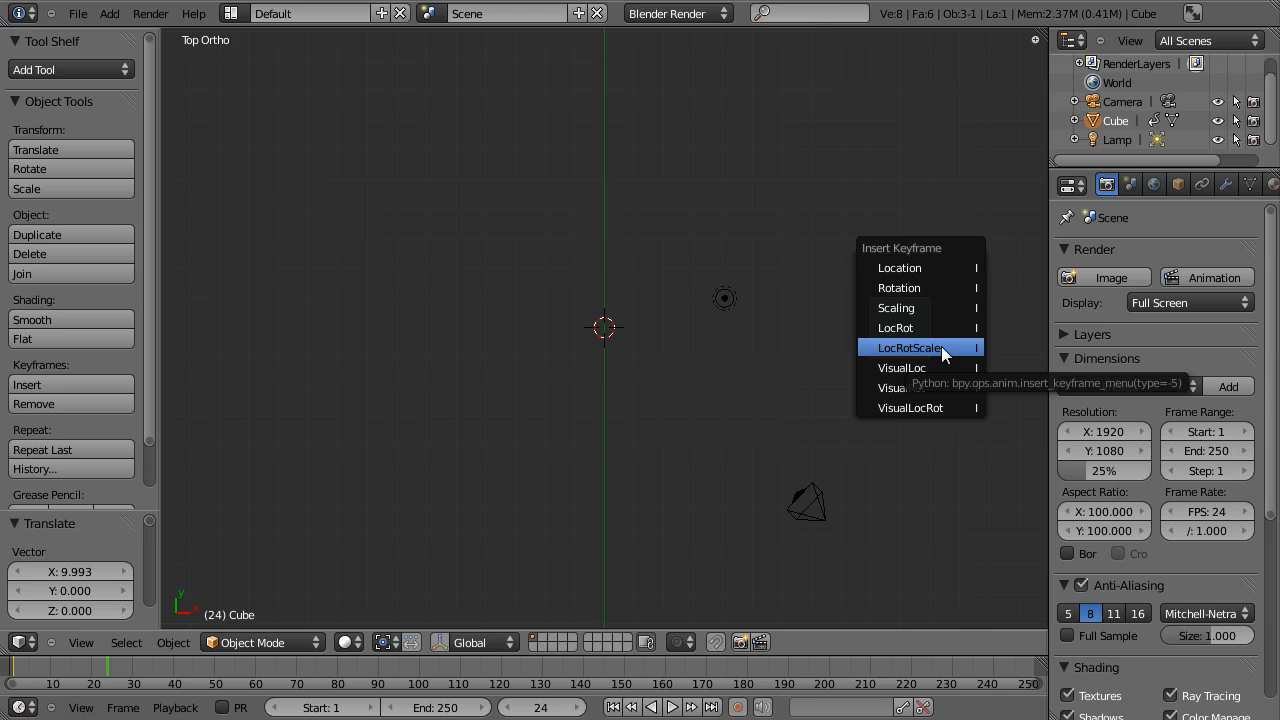
click(941, 346)
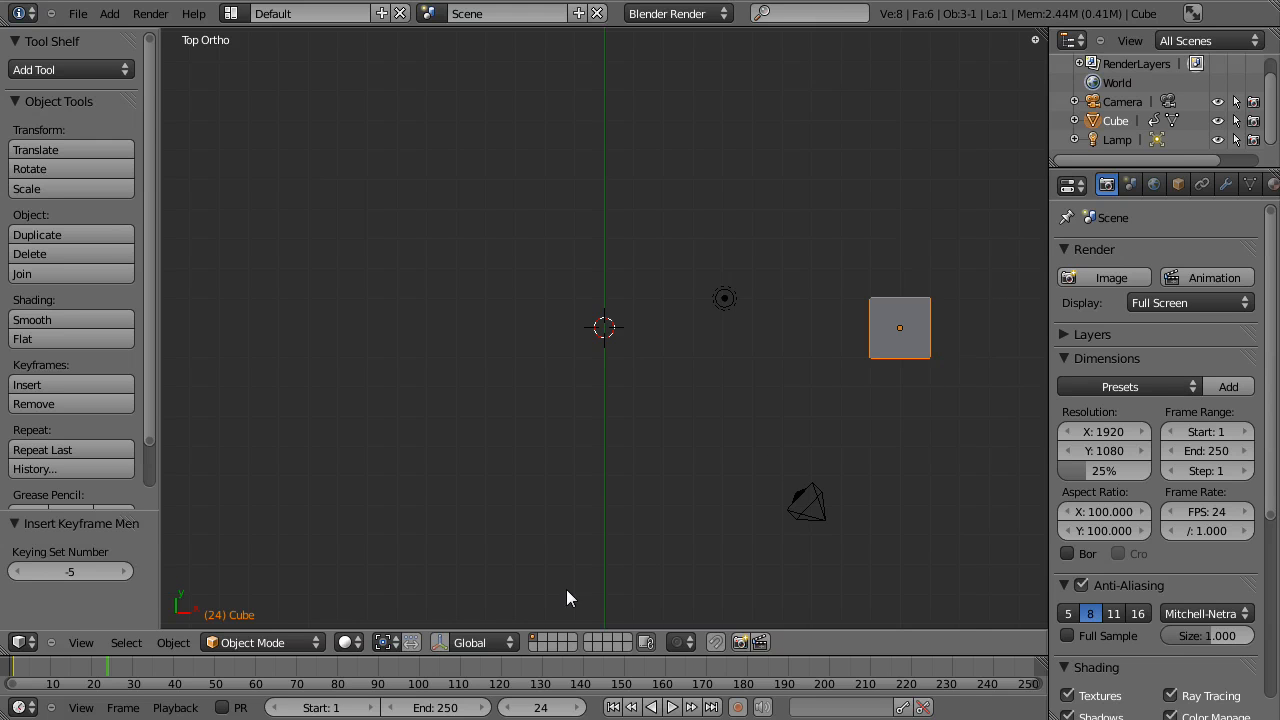
drag(97, 670, 63, 679)
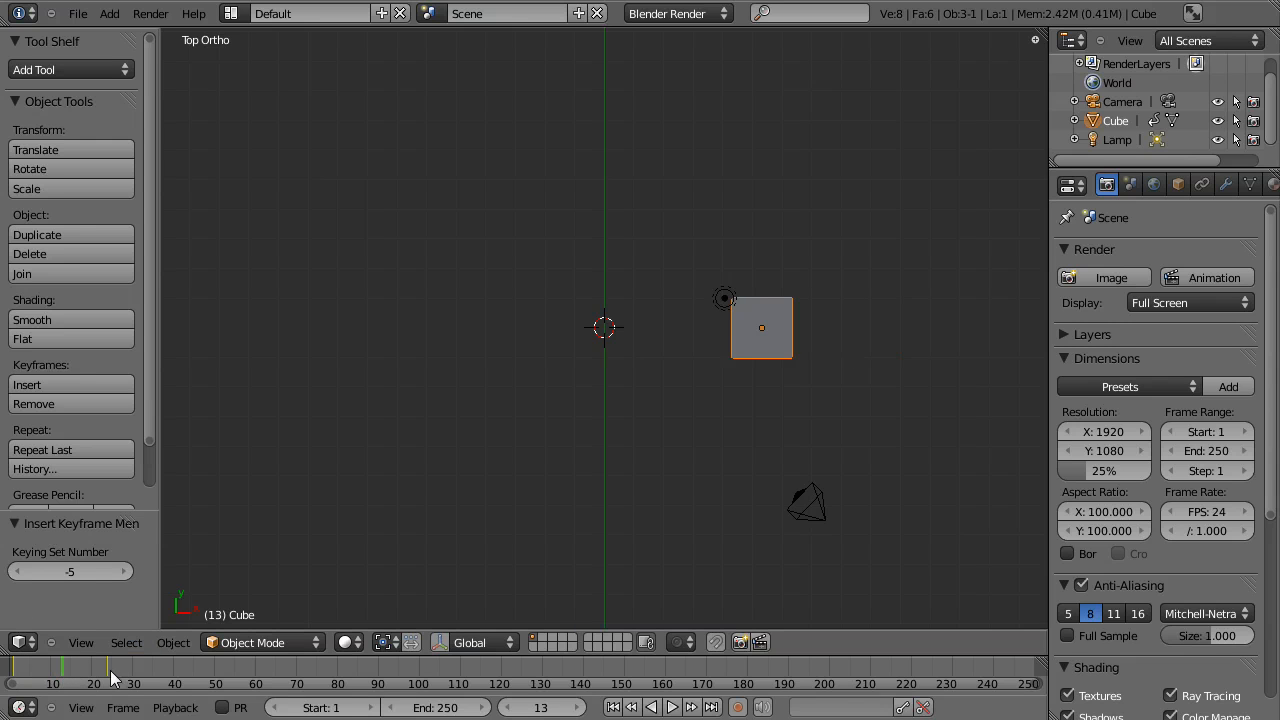
drag(64, 682, 110, 678)
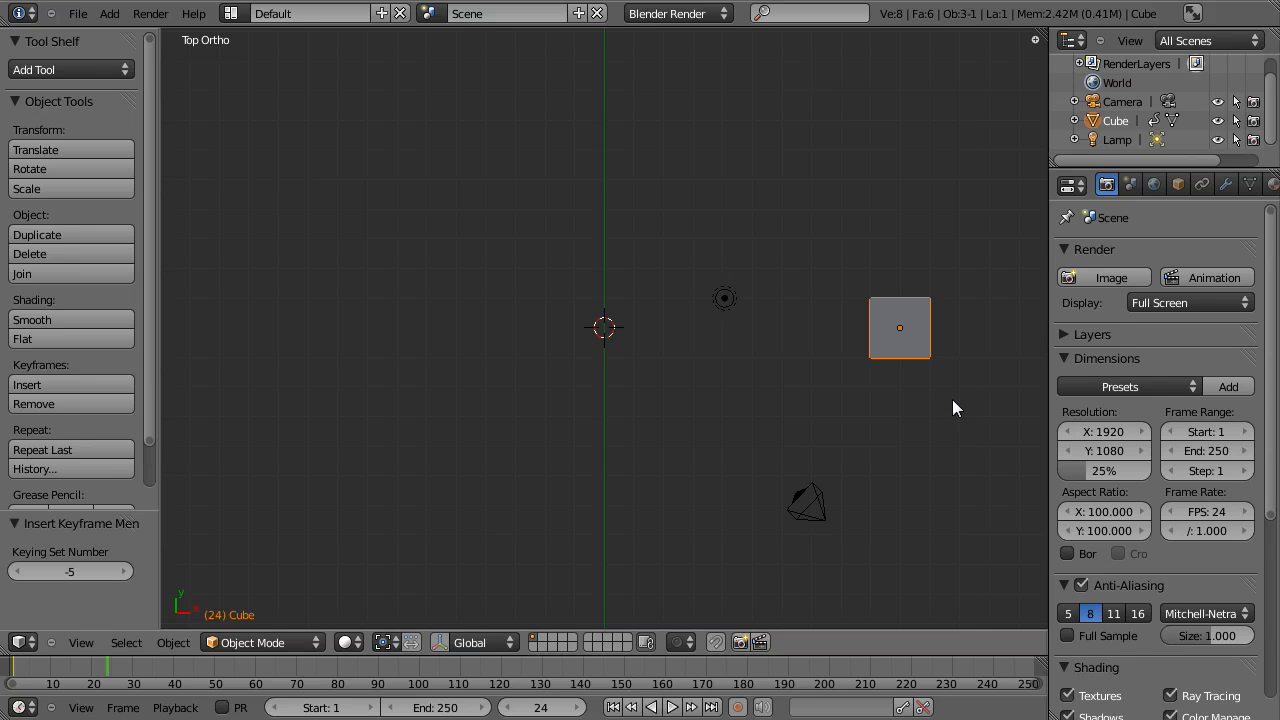
Enable automatic keyframing and move the cube at frame 24 by about -1.55 in X and 8.41 in Y
shift+middle_drag(819, 498, 762, 517)
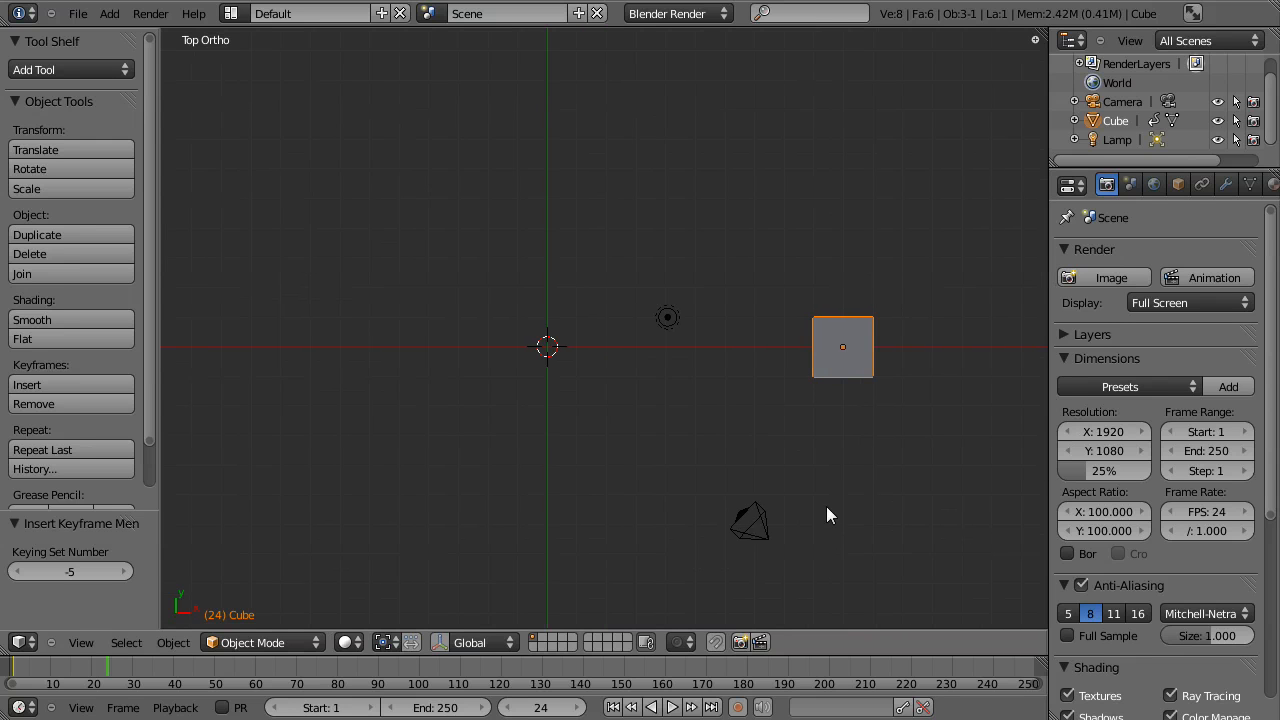
click(737, 707)
key(g)
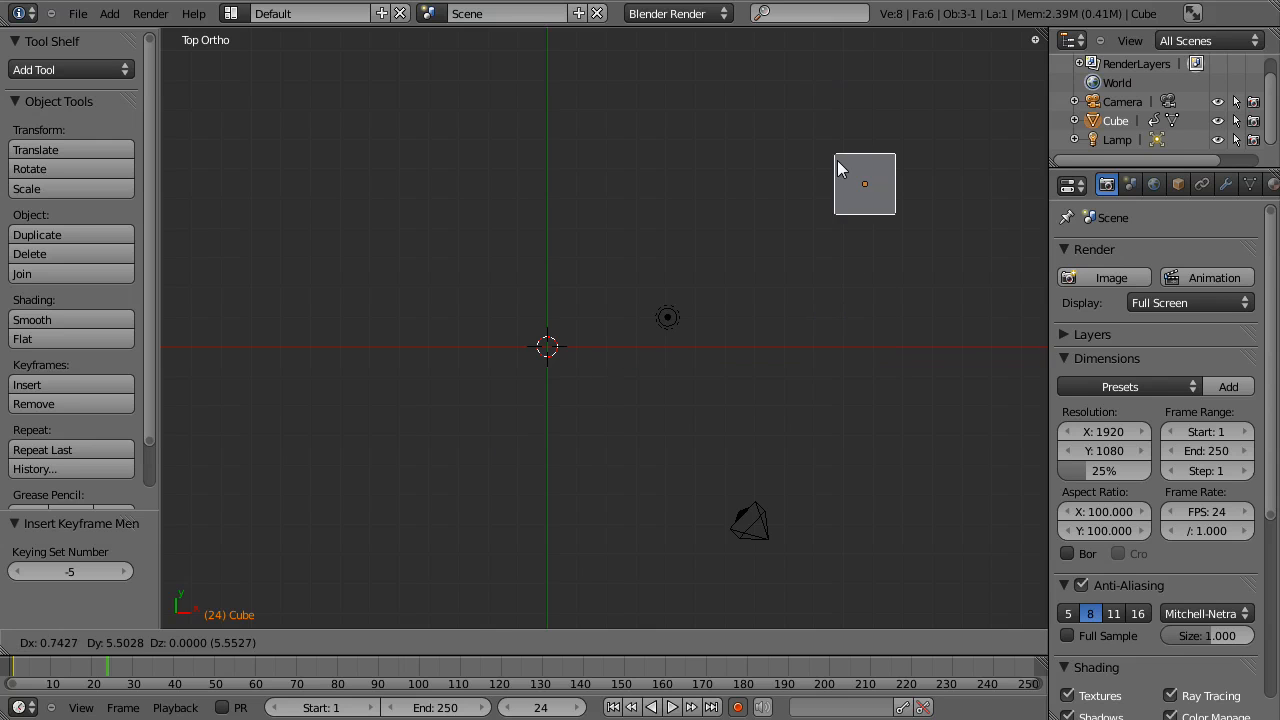
click(777, 132)
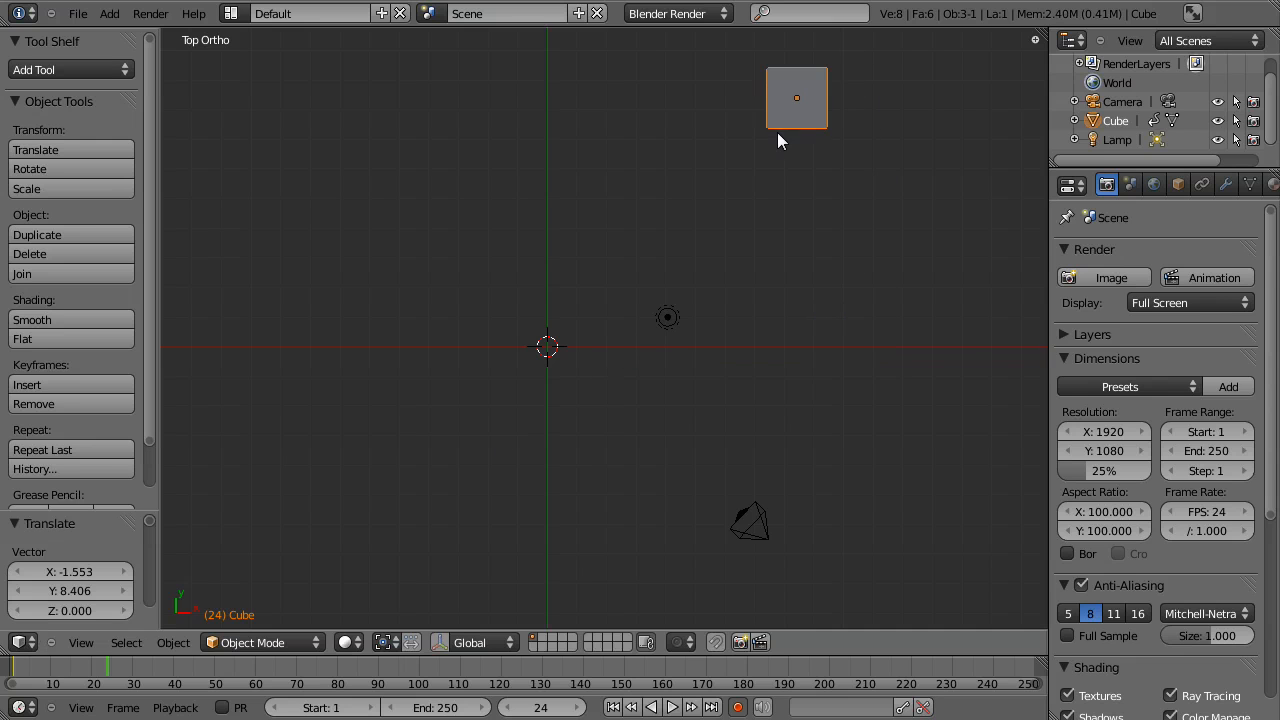
At frame 48, move the cube by about 7.36 in X and -8.41 in Y to record a keyframe
click(96, 678)
drag(47, 680, 169, 669)
shift+middle_drag(635, 407, 520, 392)
key(g)
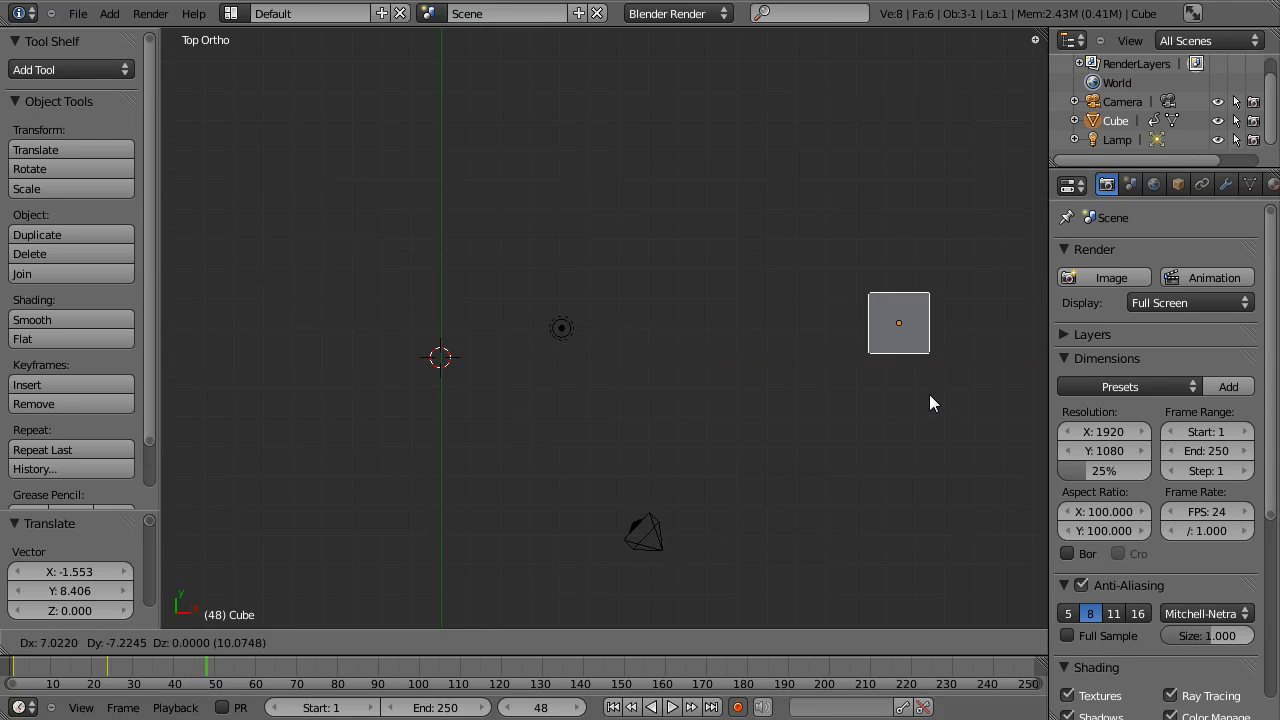
click(938, 436)
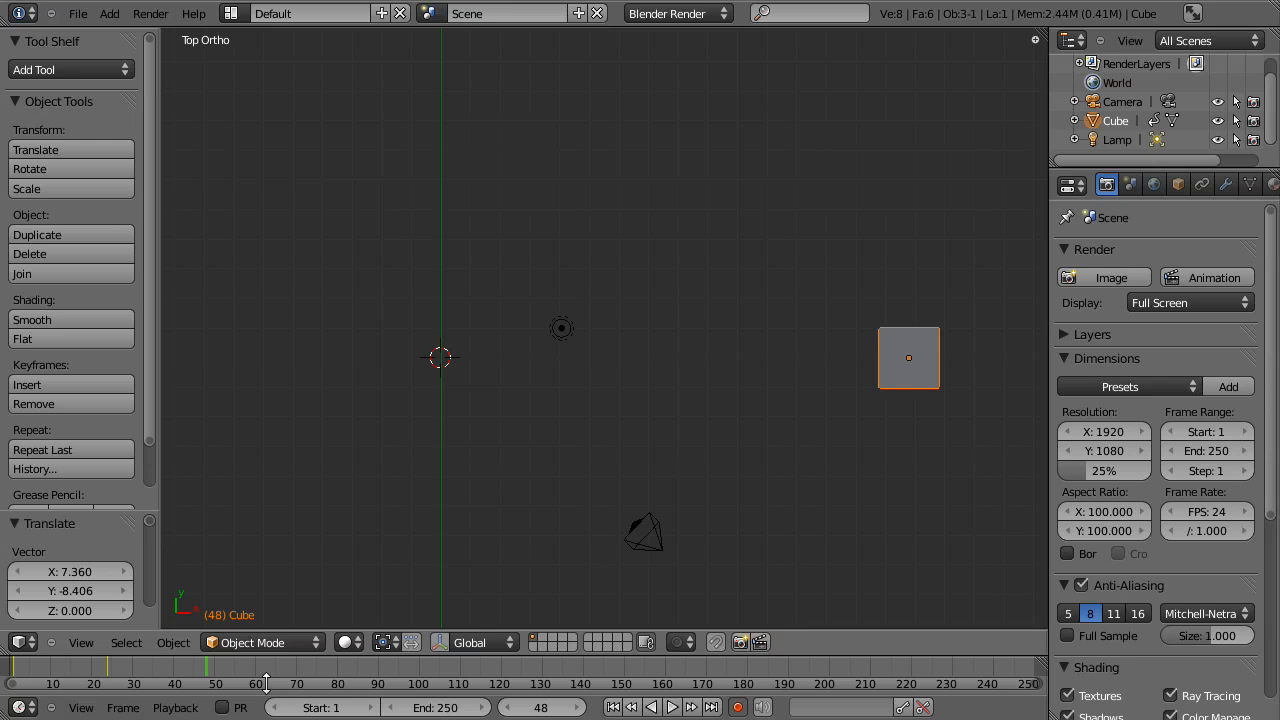
Rotate the cube by an angle of about -0.545 at frame 48
mouse_move(218, 670)
mouse_down()
mouse_move(7, 686)
mouse_move(207, 688)
mouse_up()
key(r)
click(986, 396)
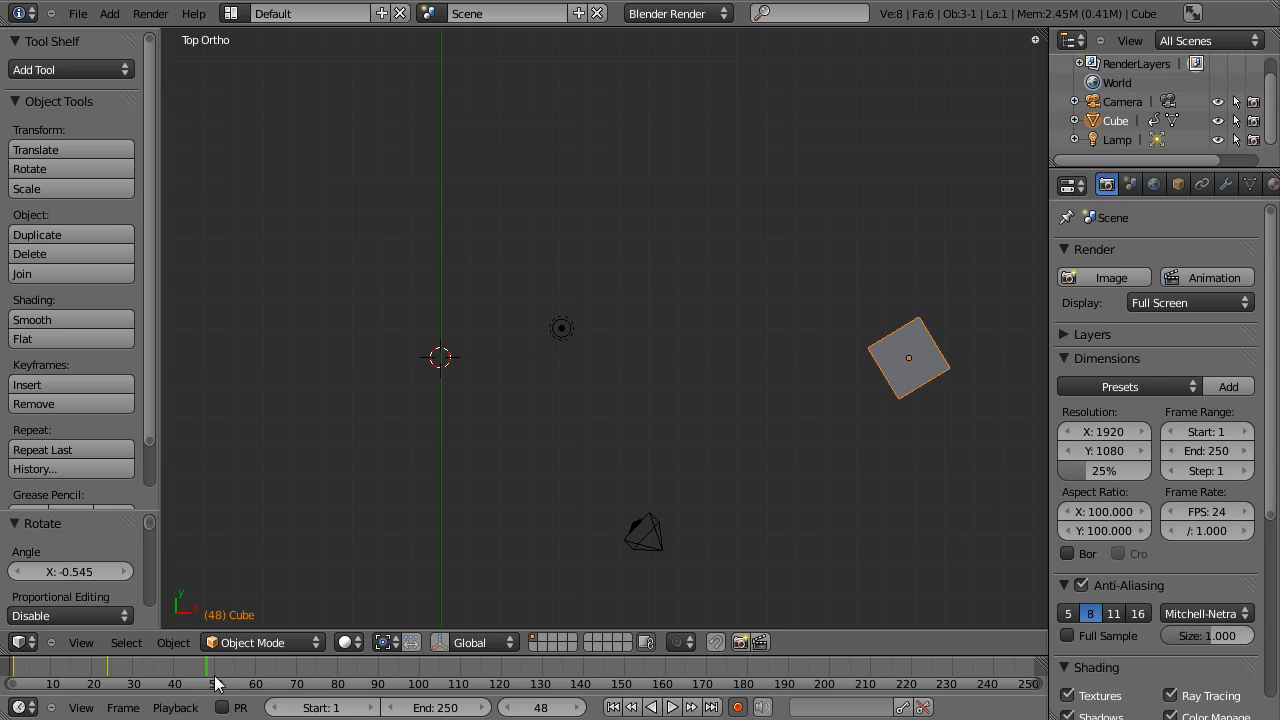
At frame 5, rotate the cube by an angle of about -0.419
drag(195, 672, 30, 670)
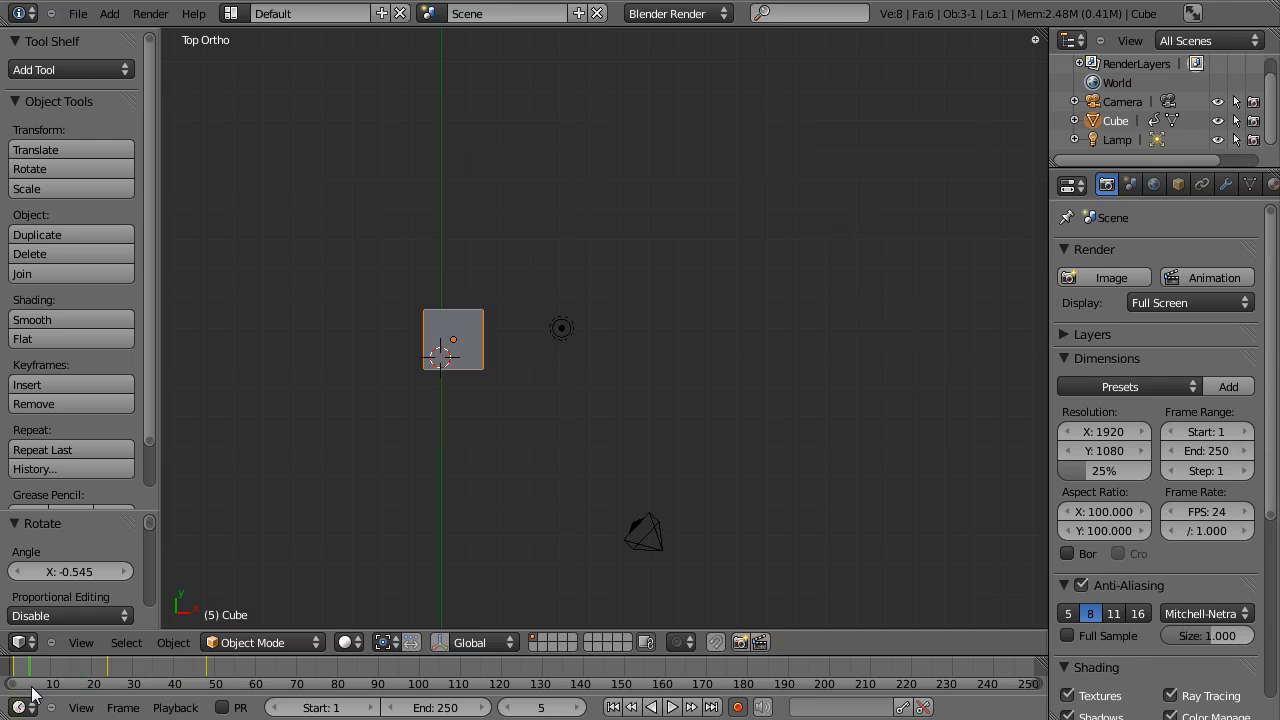
key(r)
click(493, 457)
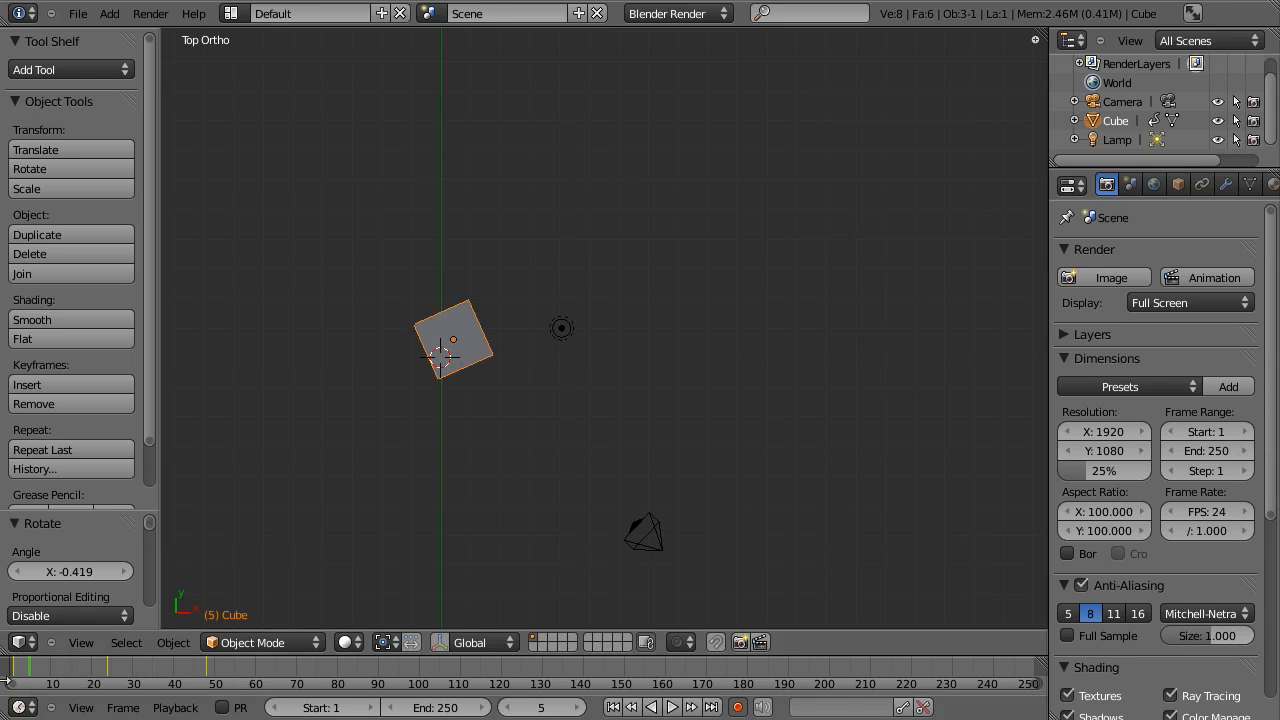
At frame 37, scale the cube uniformly by about 1.636
drag(42, 683, 164, 672)
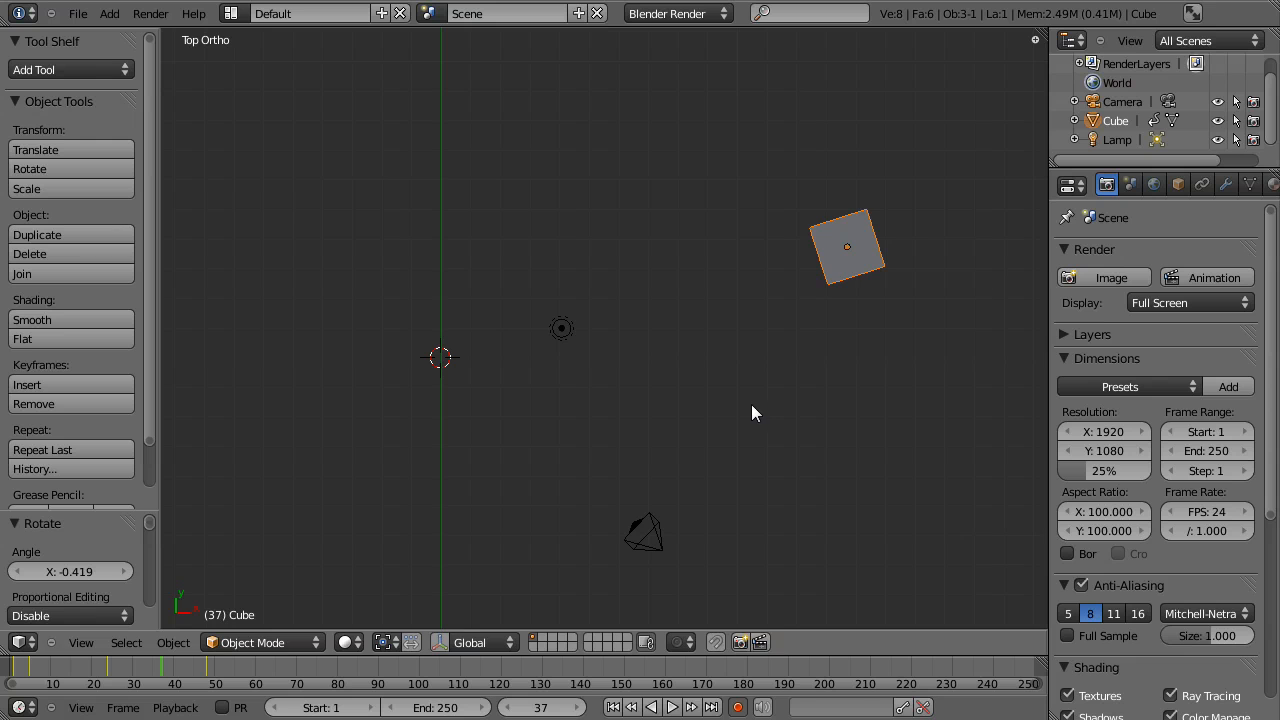
key(s)
click(708, 513)
Play back the animation from frame 1 and check the last and first frames of the range
drag(164, 680, 215, 690)
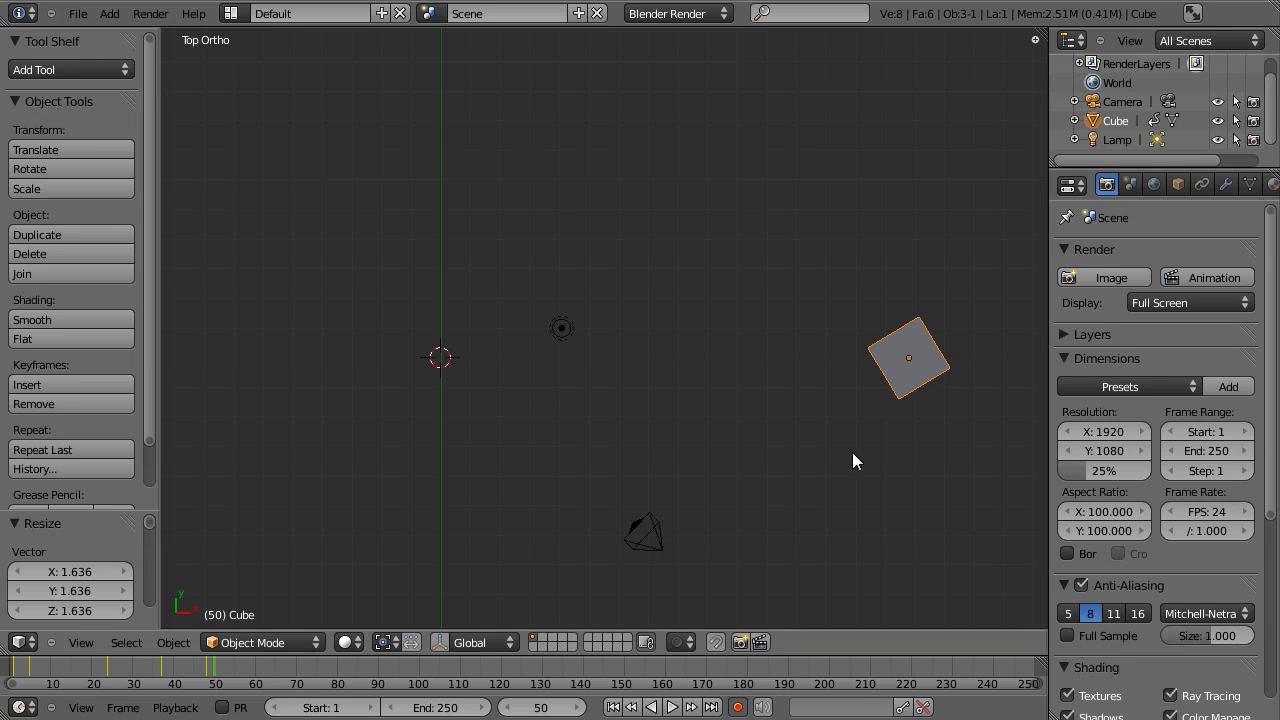
mouse_move(215, 668)
mouse_down()
mouse_move(12, 683)
mouse_move(214, 659)
mouse_move(25, 672)
mouse_move(222, 676)
mouse_up()
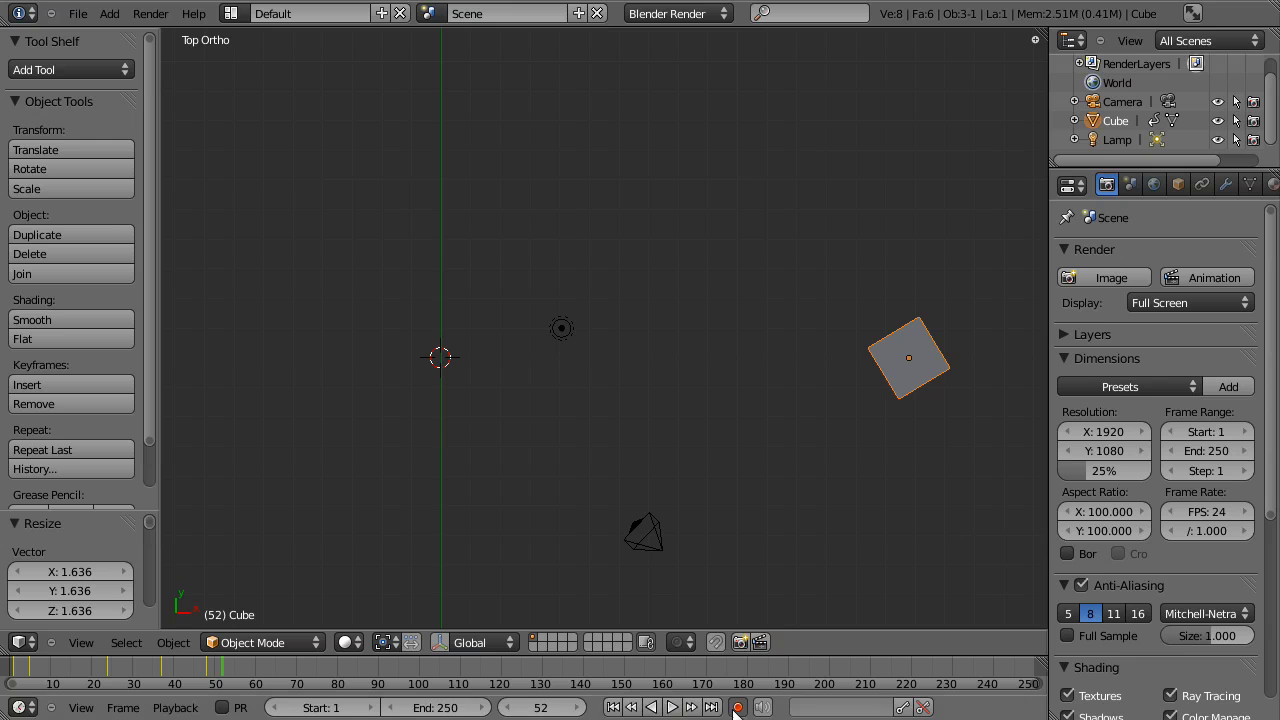
click(613, 707)
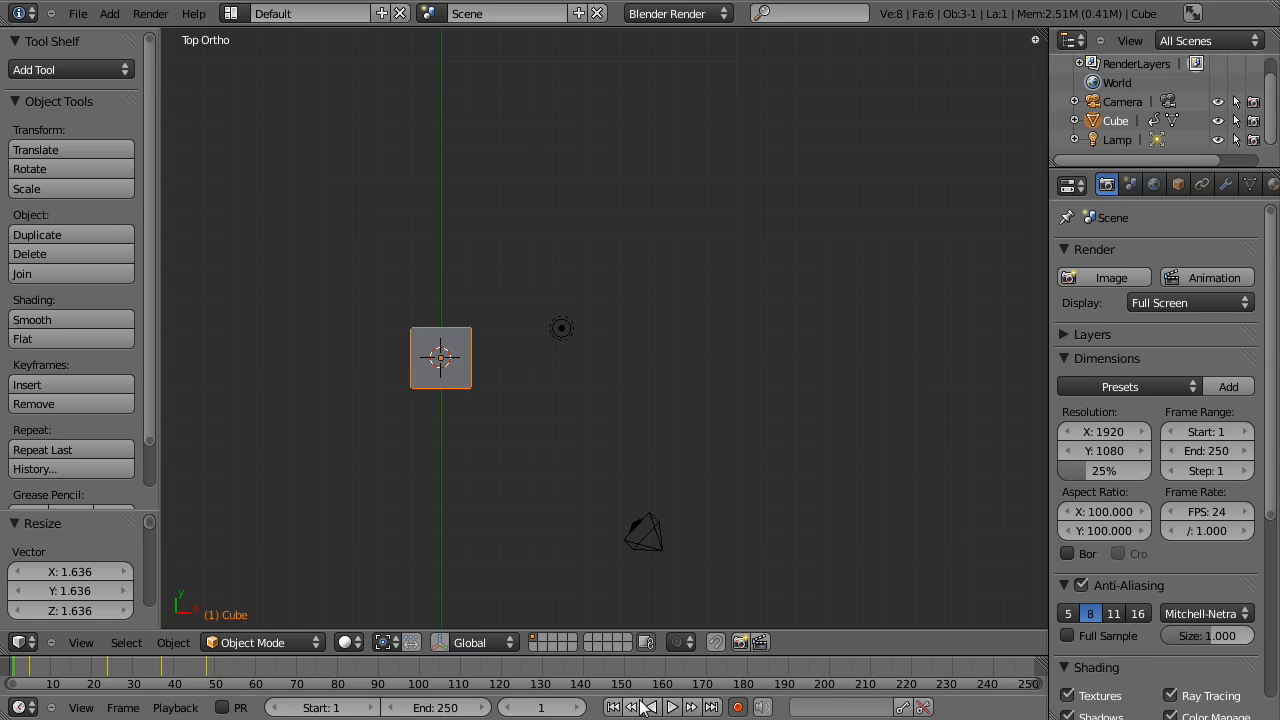
click(673, 707)
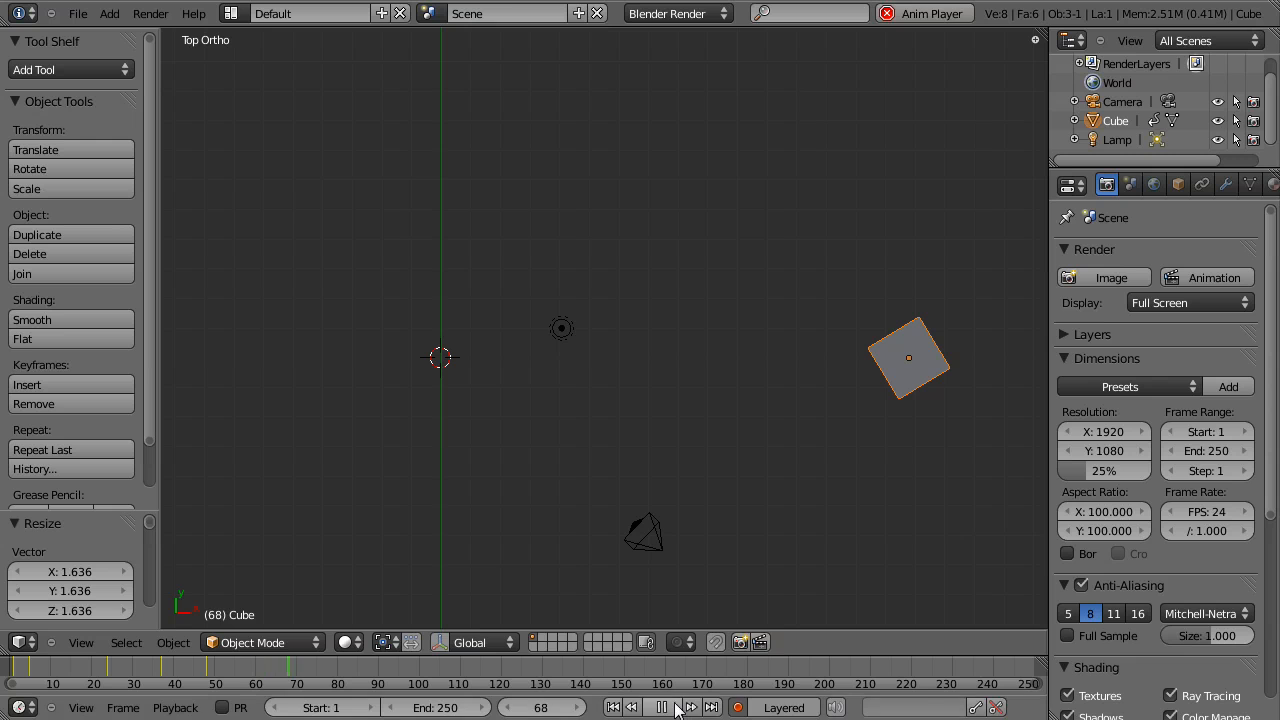
click(655, 707)
click(712, 707)
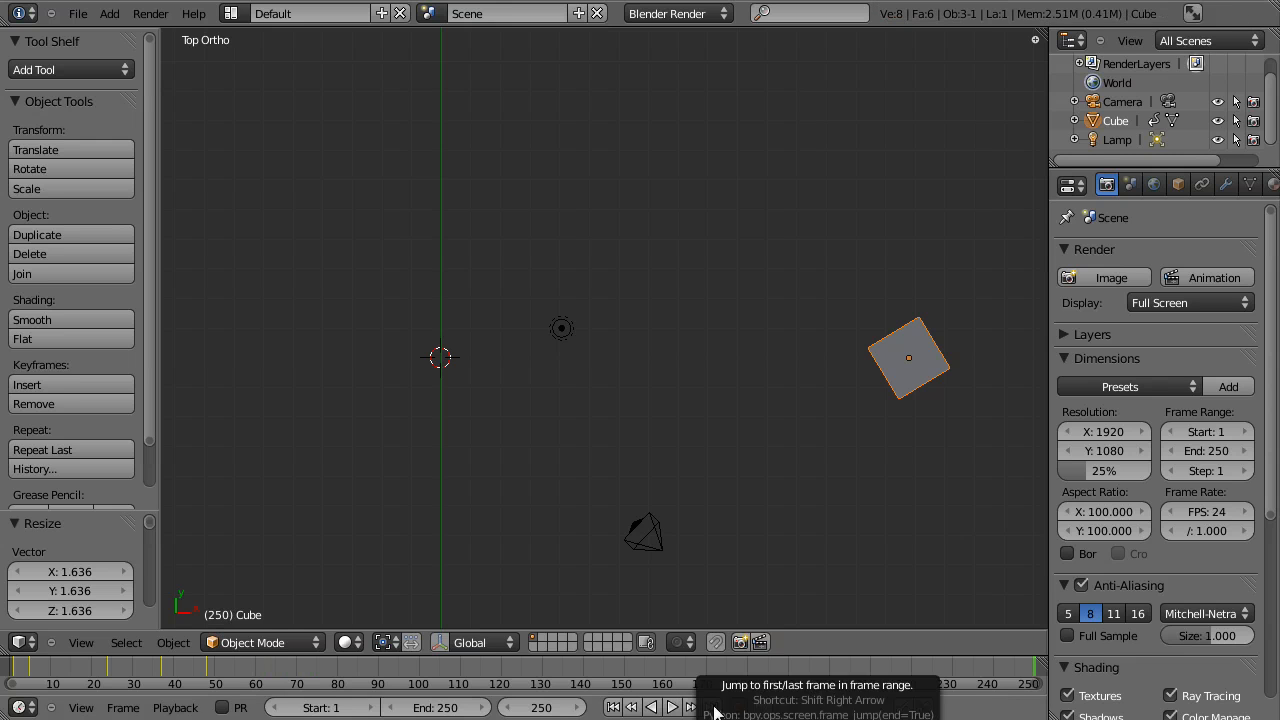
click(613, 707)
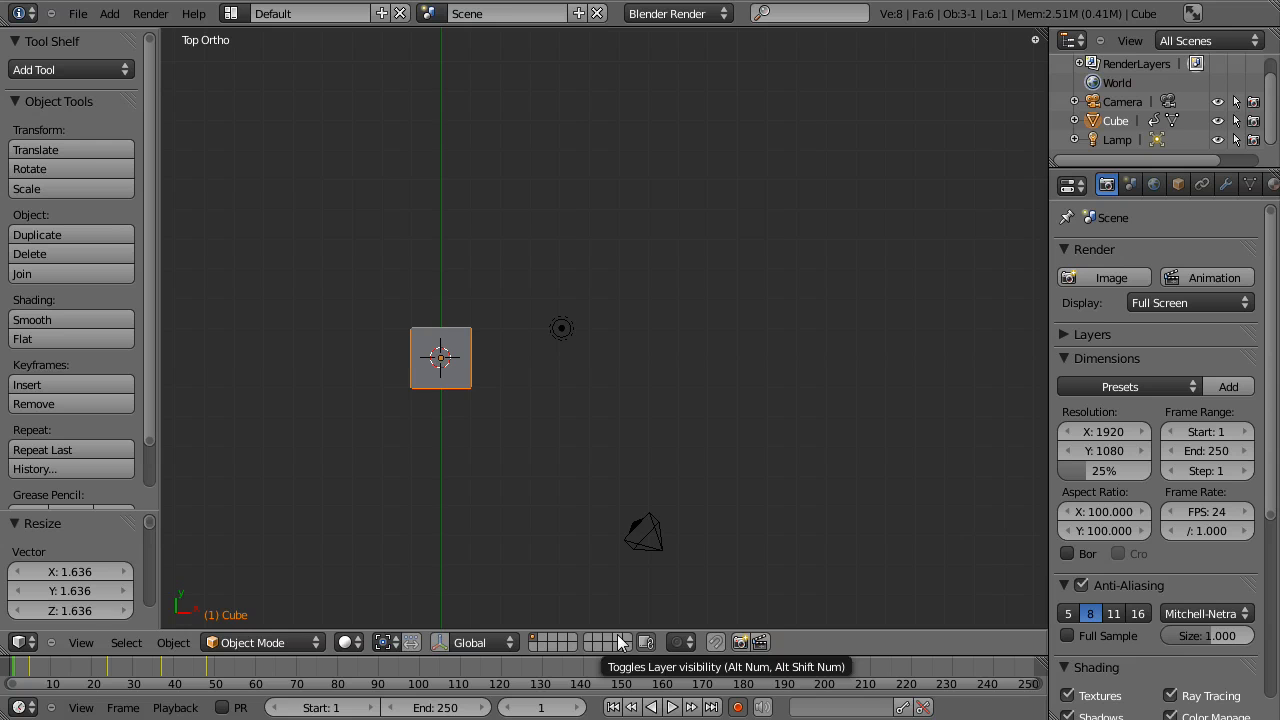
Go to frame 48 and make it the end frame of the animation range
click(207, 670)
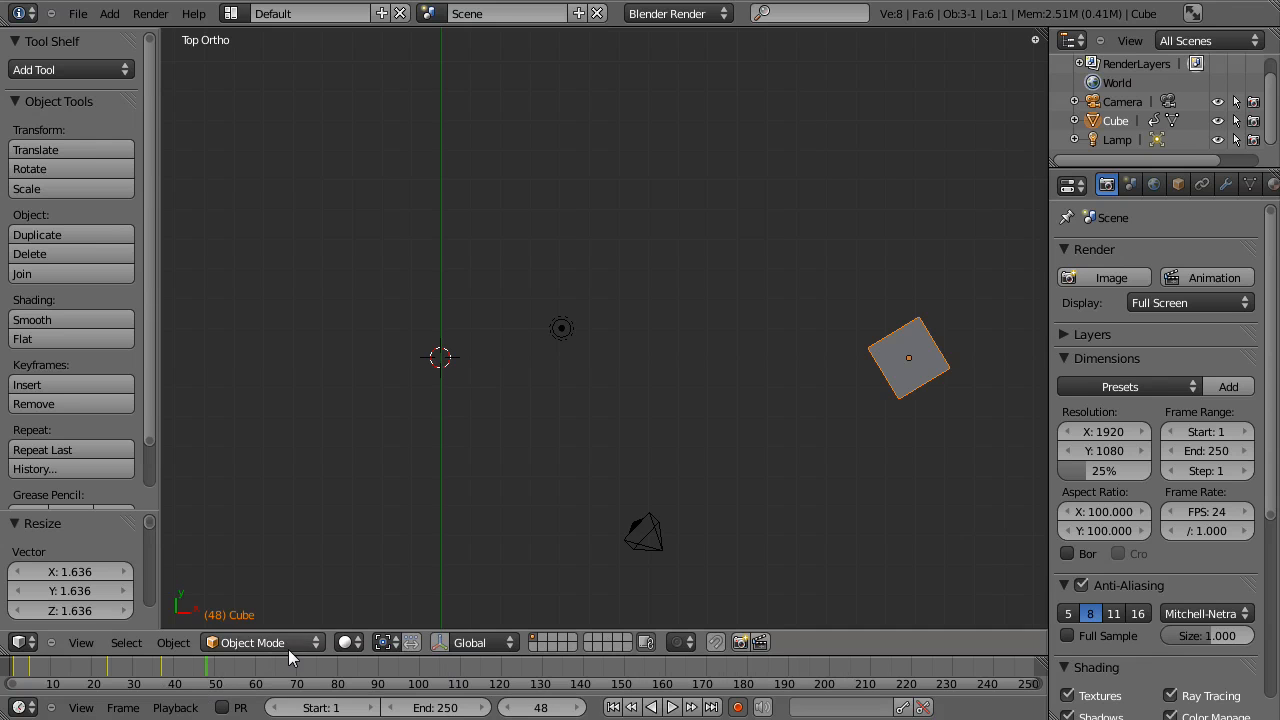
click(471, 704)
click(466, 708)
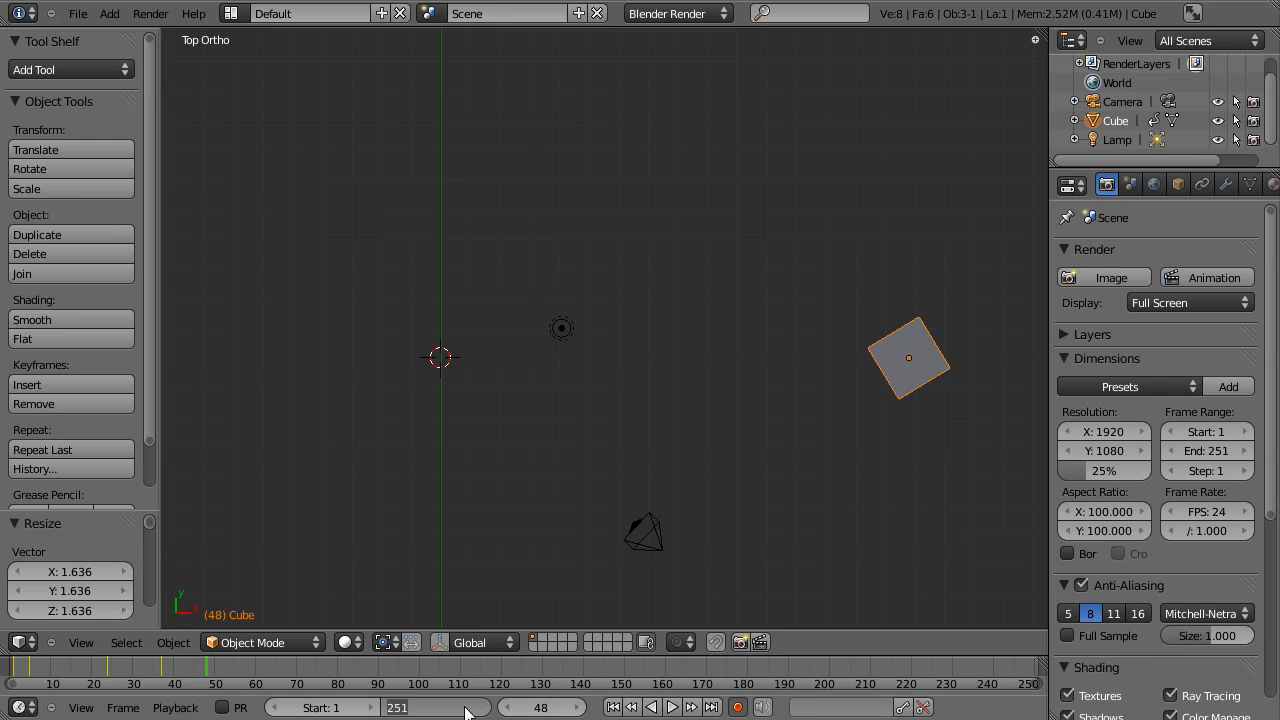
text(8)
key(Return)
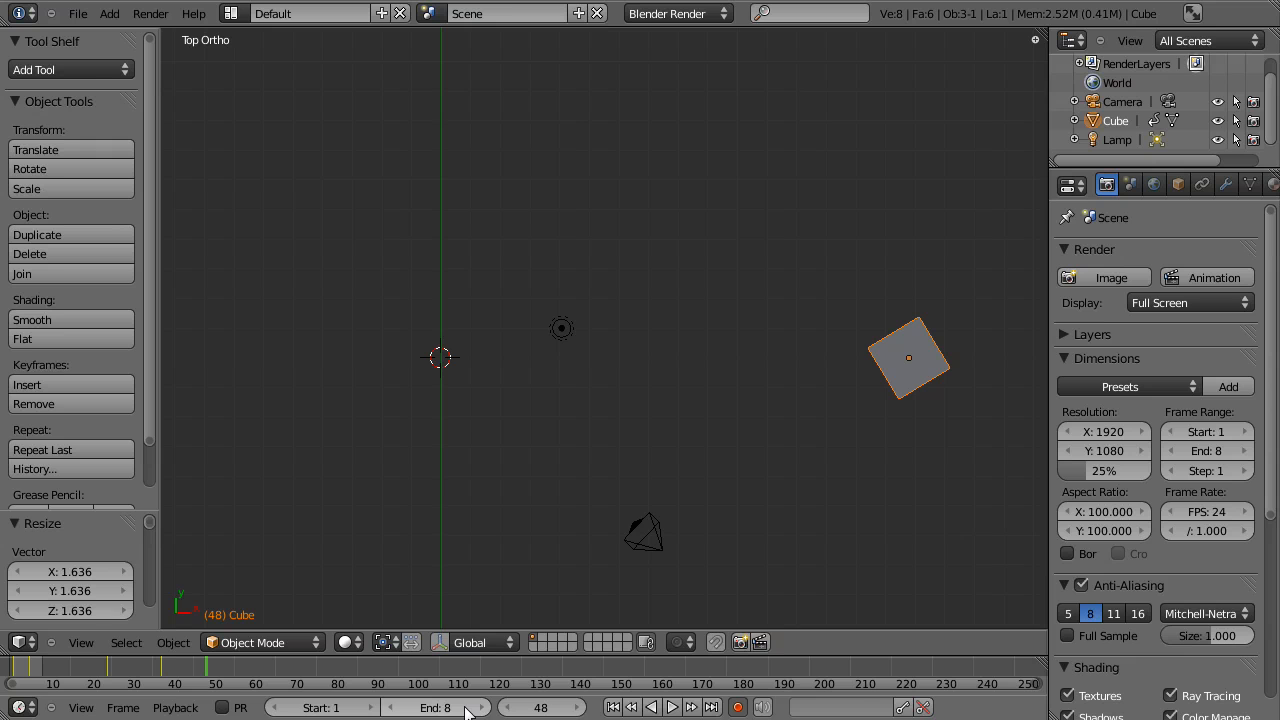
click(466, 708)
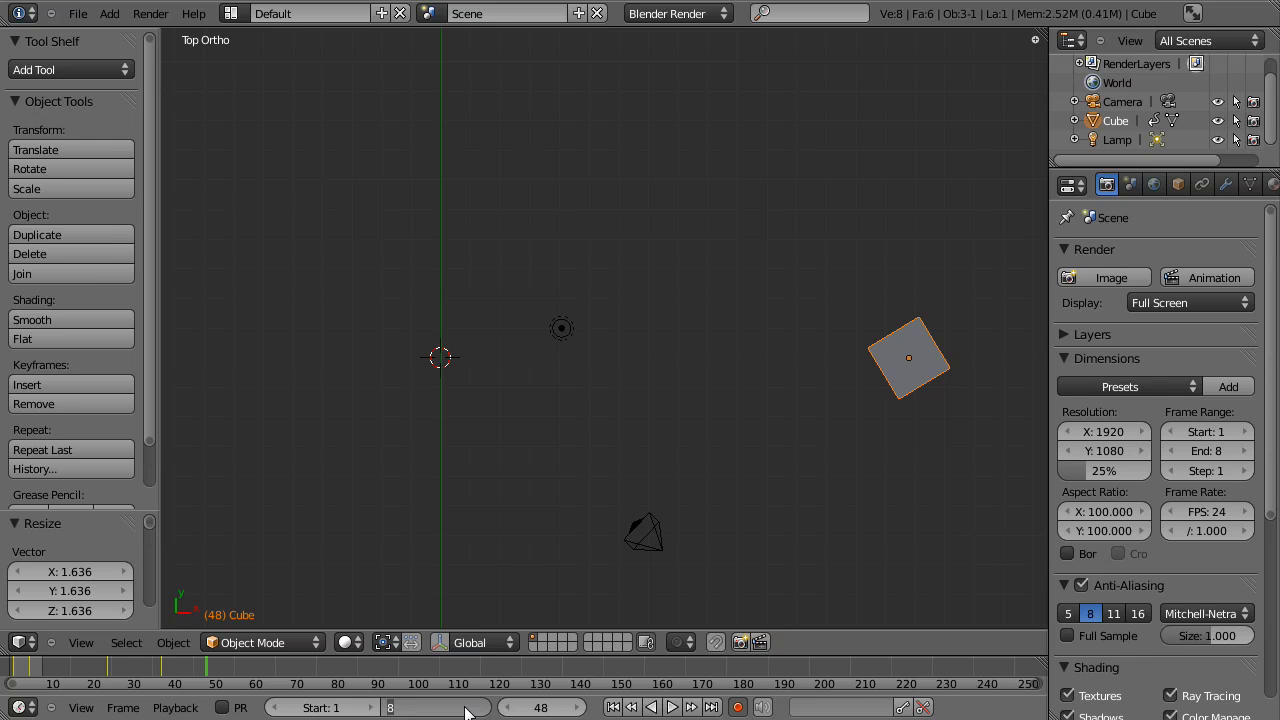
key(Return)
drag(466, 708, 517, 708)
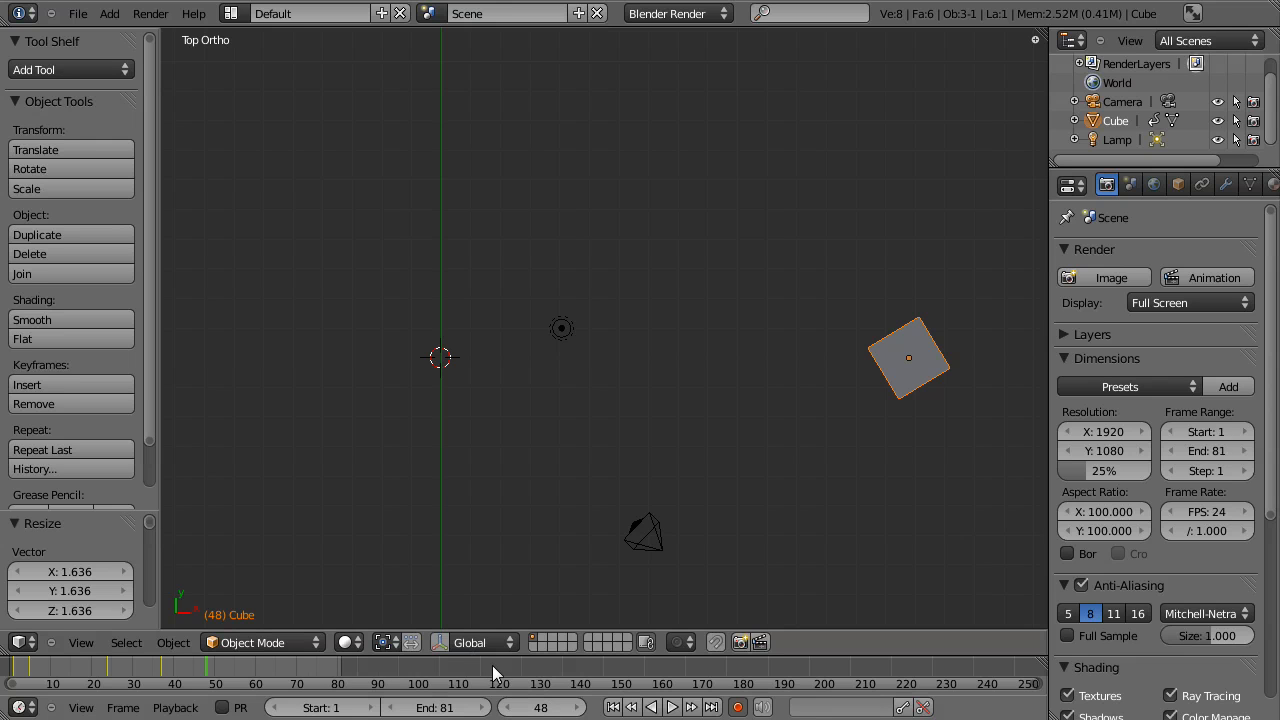
key(e)
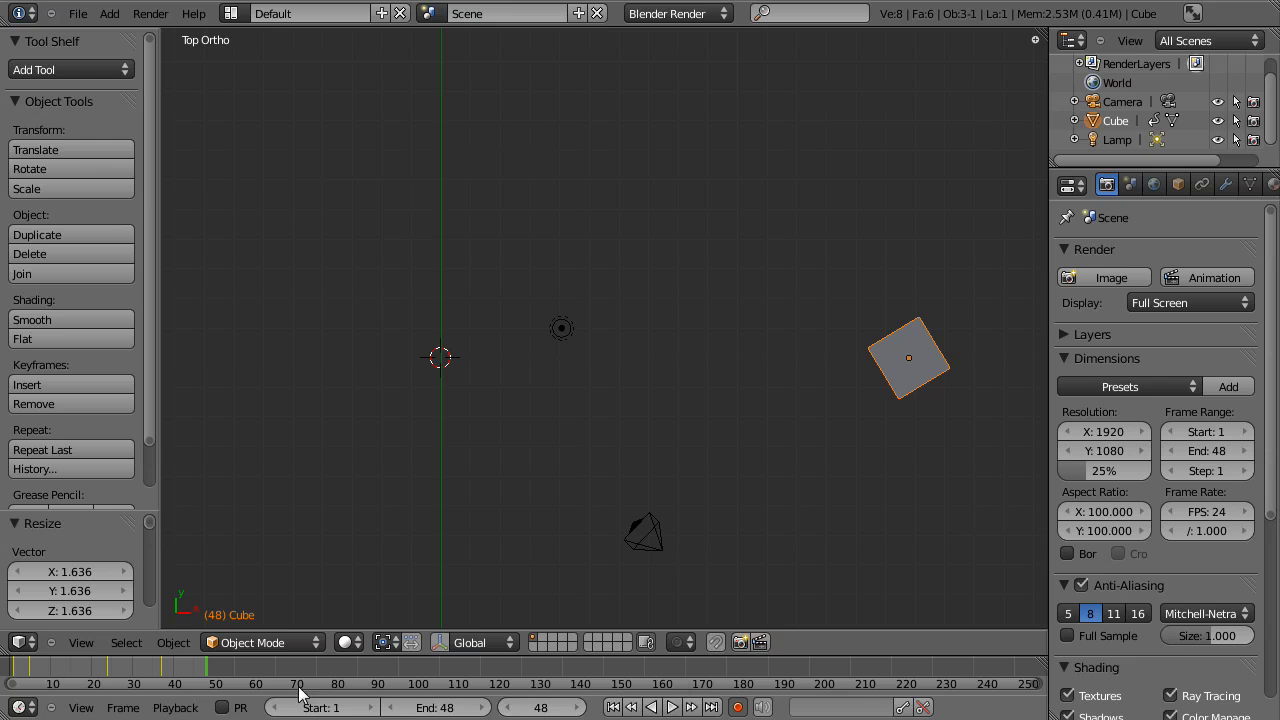
Play the looping animation from frame 1, watch it from an oblique angle, and stop playback
click(617, 708)
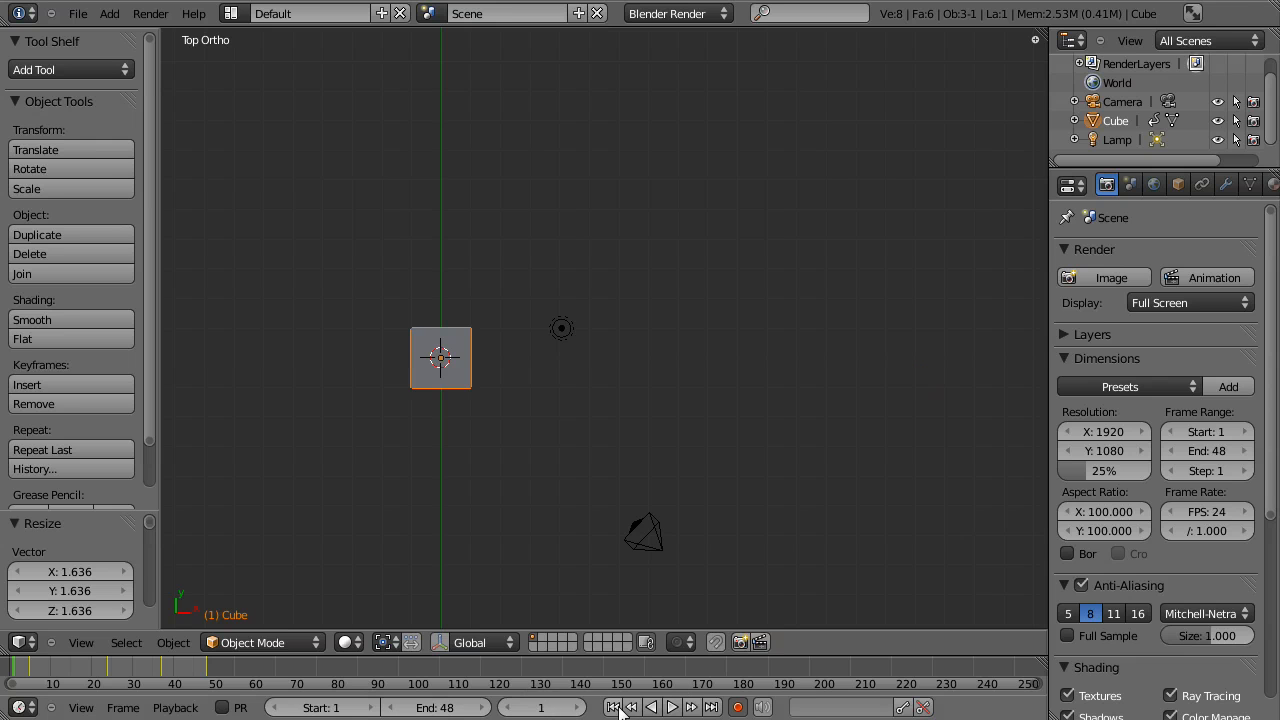
click(672, 707)
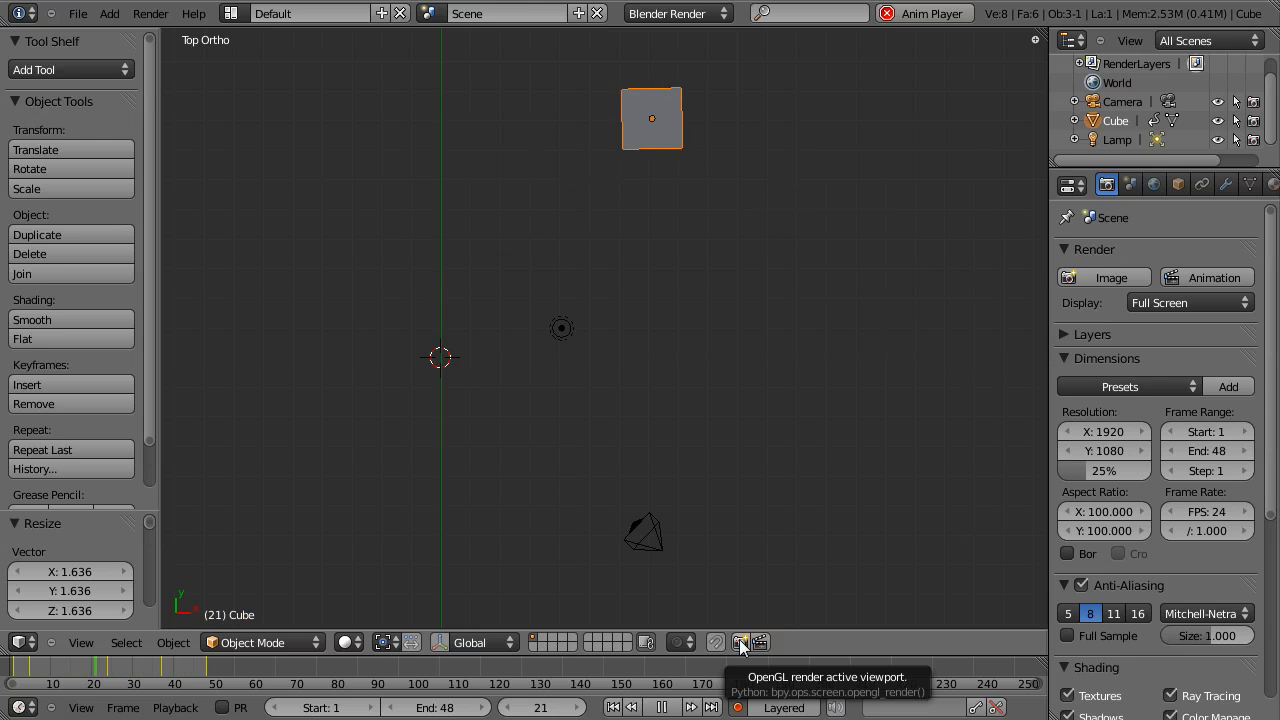
middle_drag(644, 498, 523, 480)
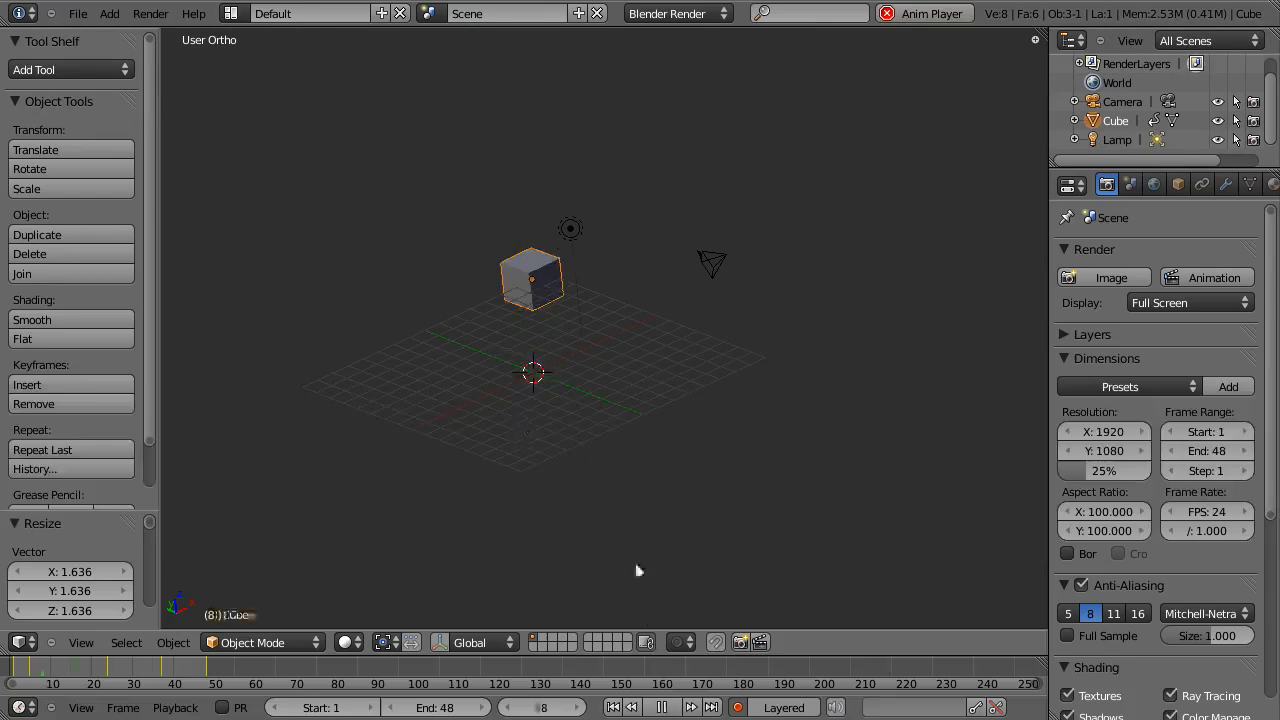
click(661, 707)
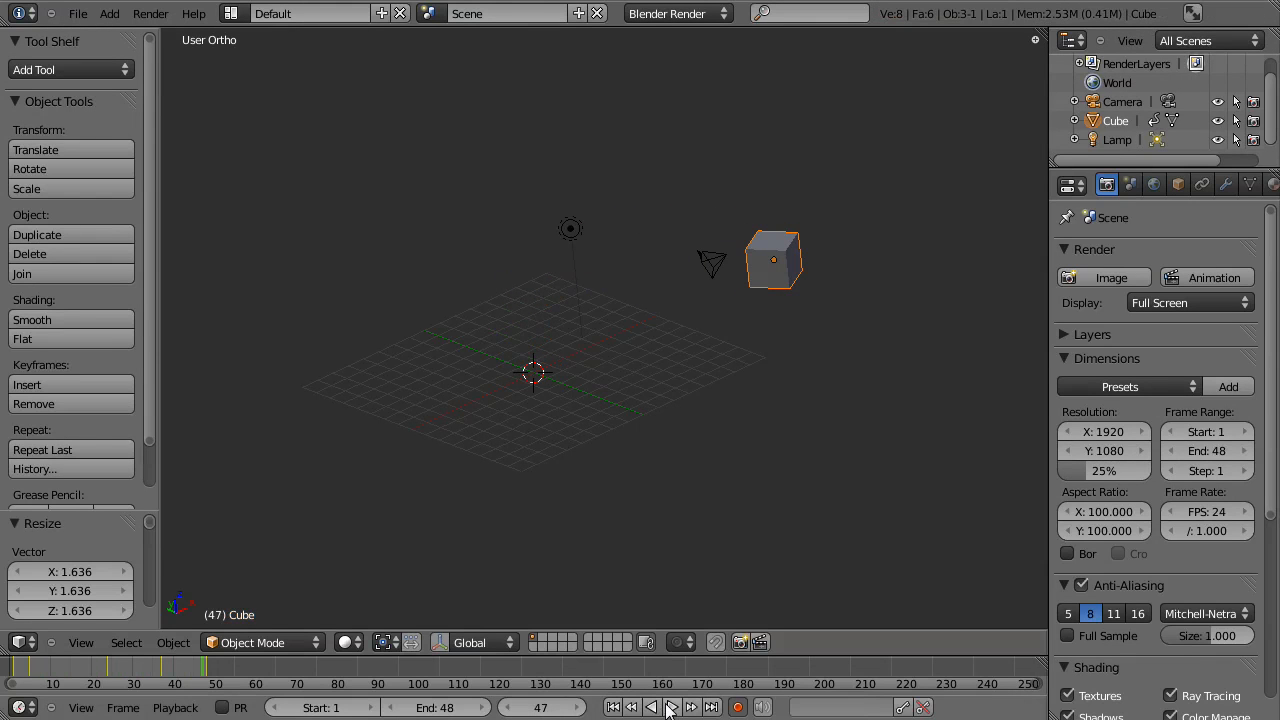